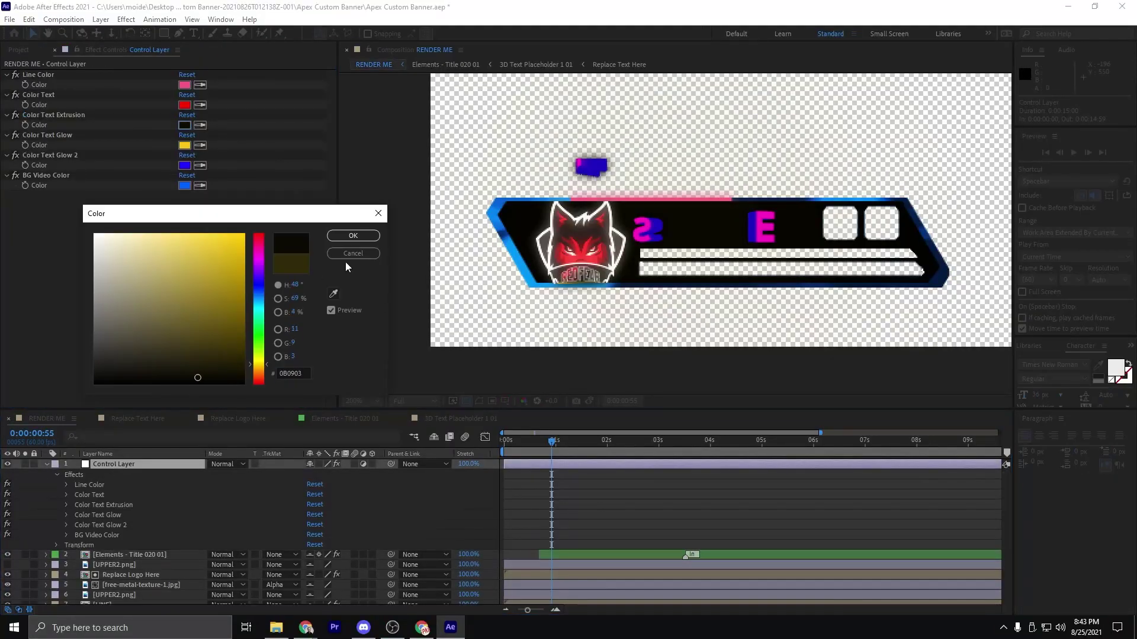
- Set the Color Text Extrusion colour to near-black 0B0903 and open the Elements - Title 020 01 composition
left_click(353, 236)
double_click(127, 555)
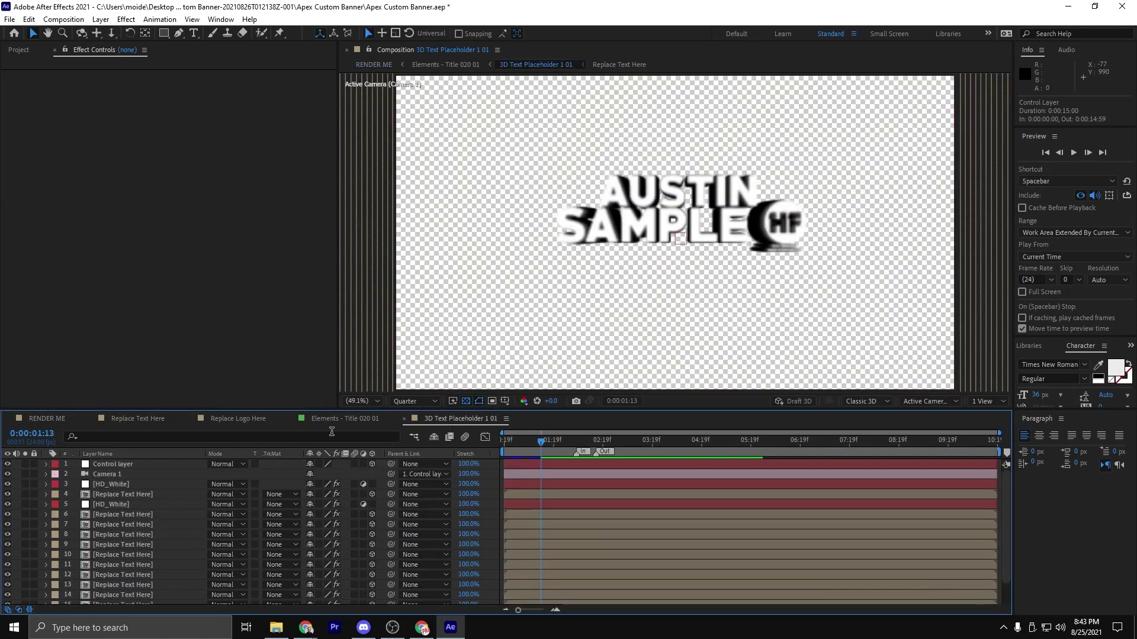
- Examine the Link Text layer and the layer styles of the 3D Text Placeholder 1 01 layer in Elements - Title 020 01
left_click(46, 475)
left_click(46, 474)
left_click(80, 504)
left_click(50, 485)
left_click(46, 485)
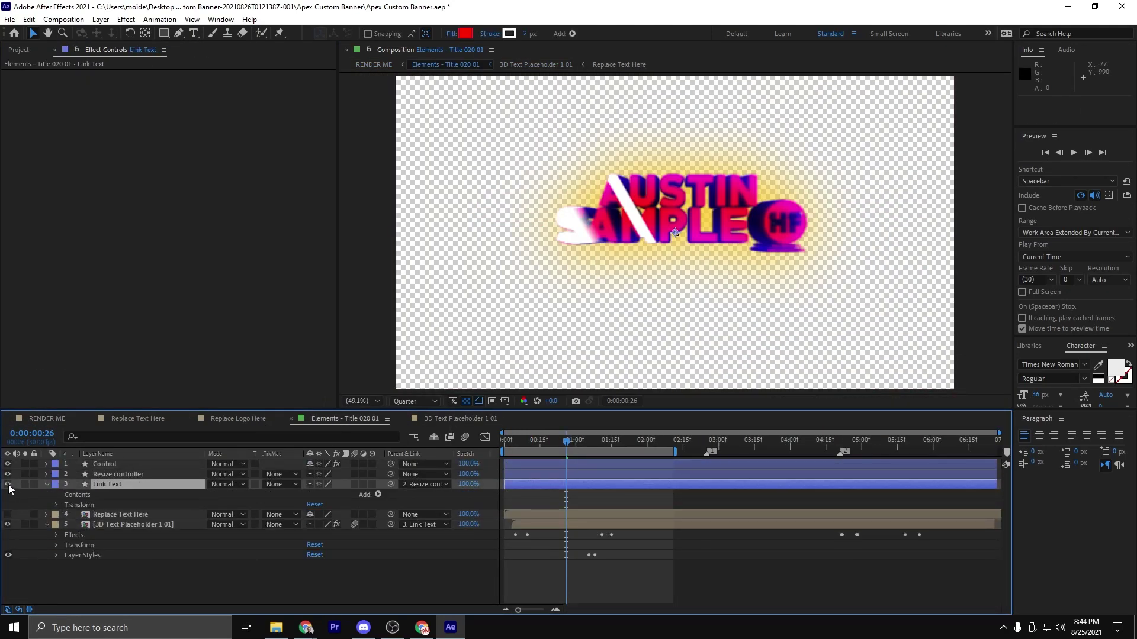
left_click(130, 524)
left_click(57, 555)
left_click(67, 565)
left_click(57, 555)
- Examine the Tint effect and its compositing options on the 3D Text Placeholder 1 01 layer
left_click(57, 535)
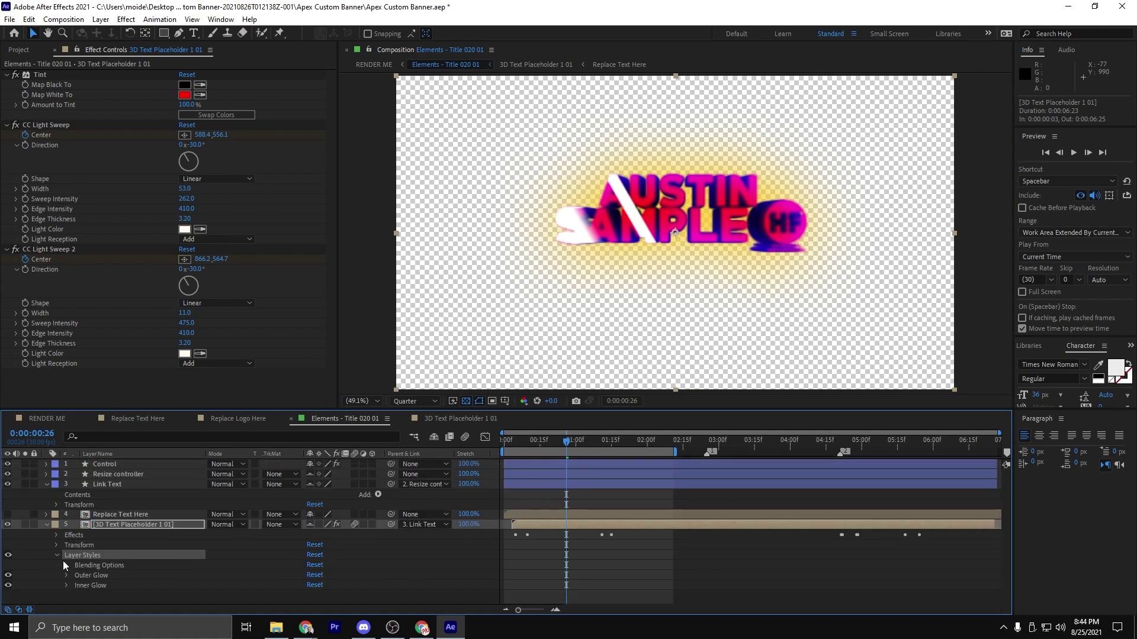
left_click(79, 545)
left_click(67, 545)
scroll(117, 550, "down", 2)
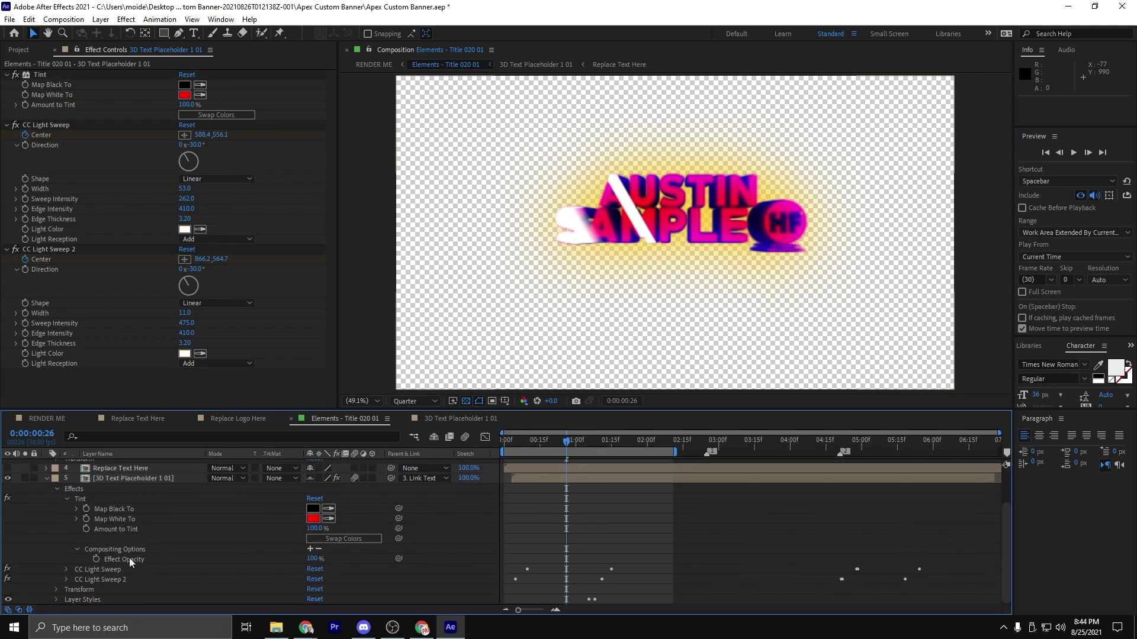
scroll(129, 557, "up", 2)
left_click(423, 524)
key("Escape")
left_click(313, 555)
key("Escape")
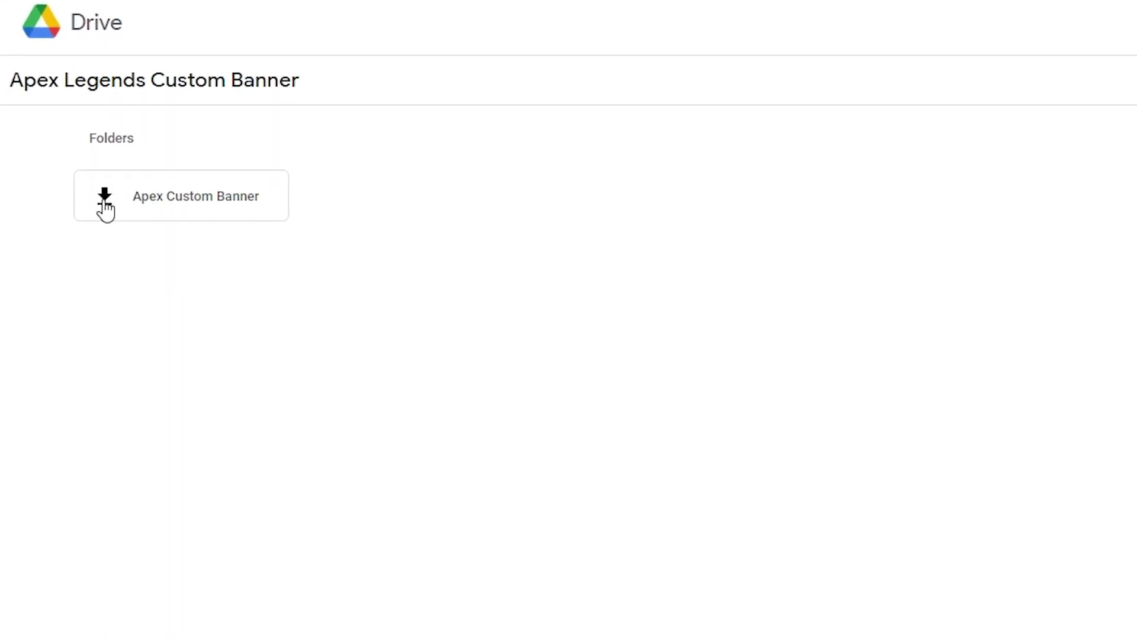
- Download the Apex Custom Banner folder from Google Drive and extract the archive into its own folder on the desktop
left_click(105, 197)
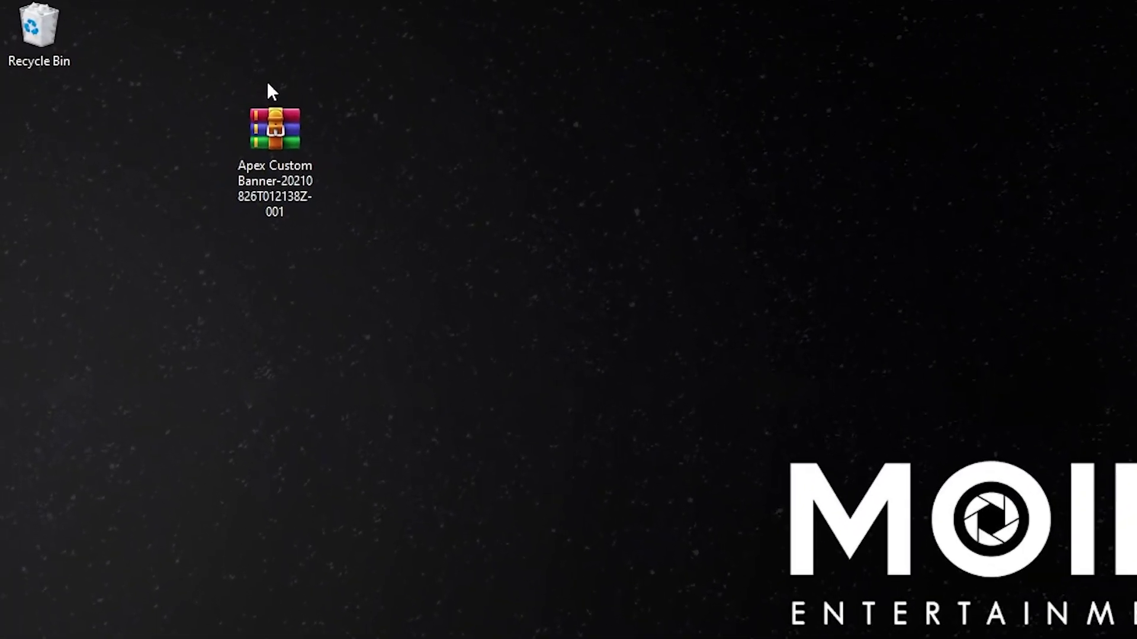
right_click(280, 143)
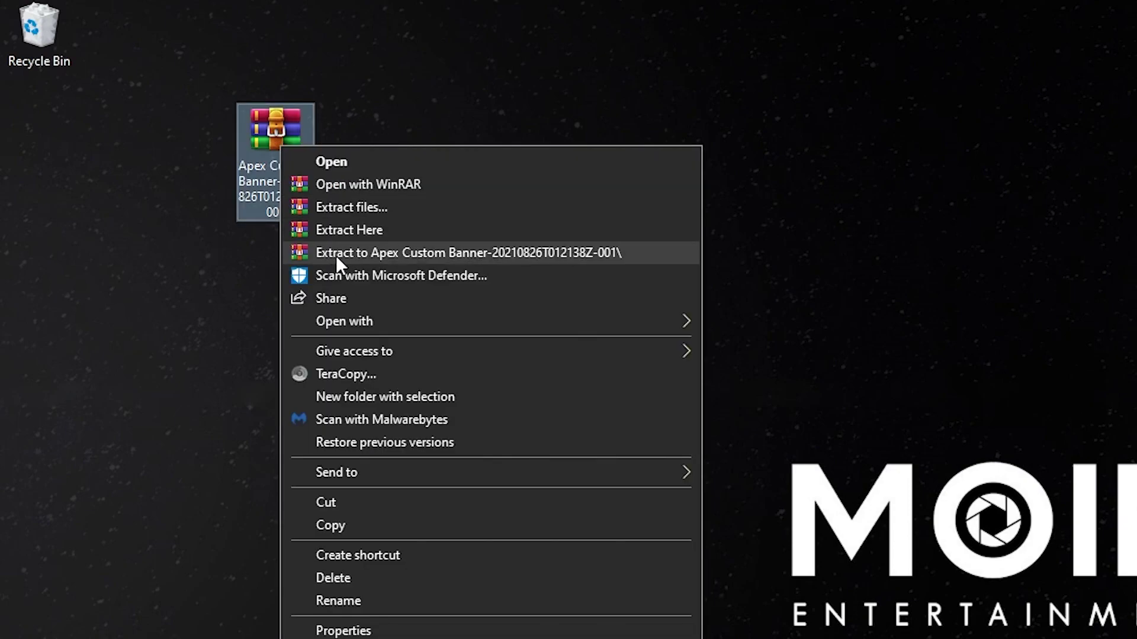
left_click(300, 253)
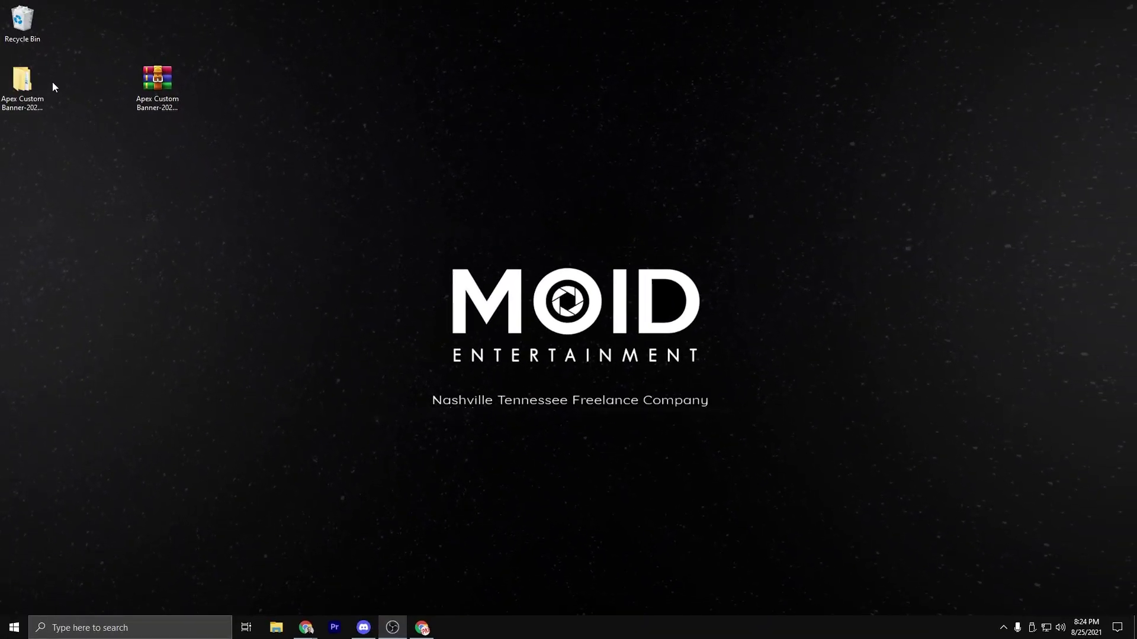
- Place the extracted folder beside the archive and open the Apex Custom Banner After Effects project inside it
left_click_drag(118, 85, 109, 102)
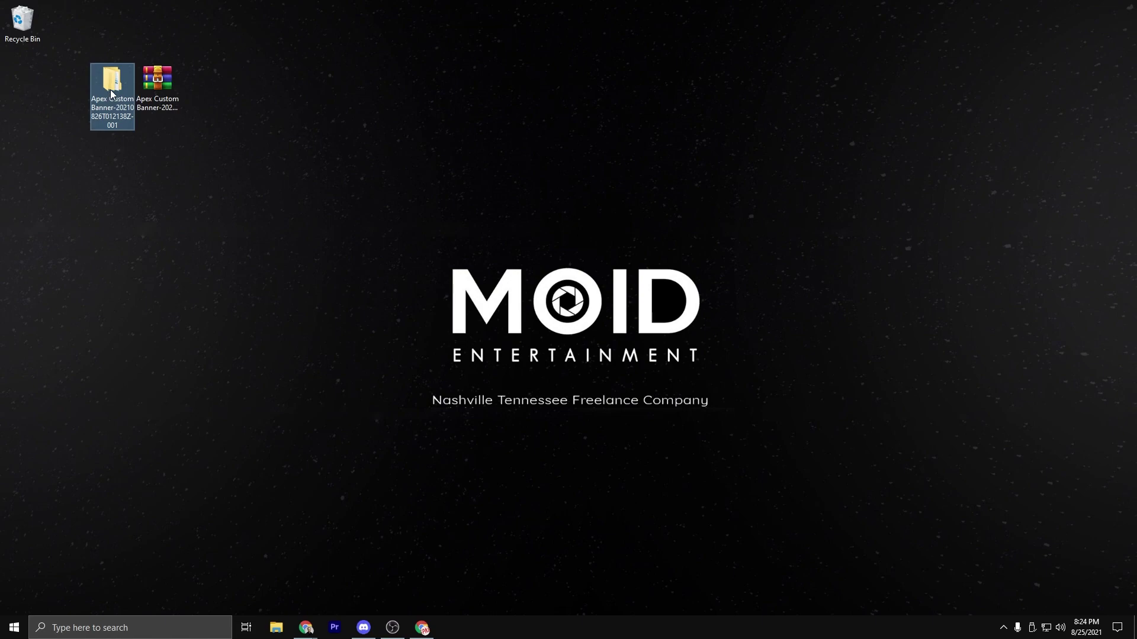
double_click(112, 93)
double_click(134, 79)
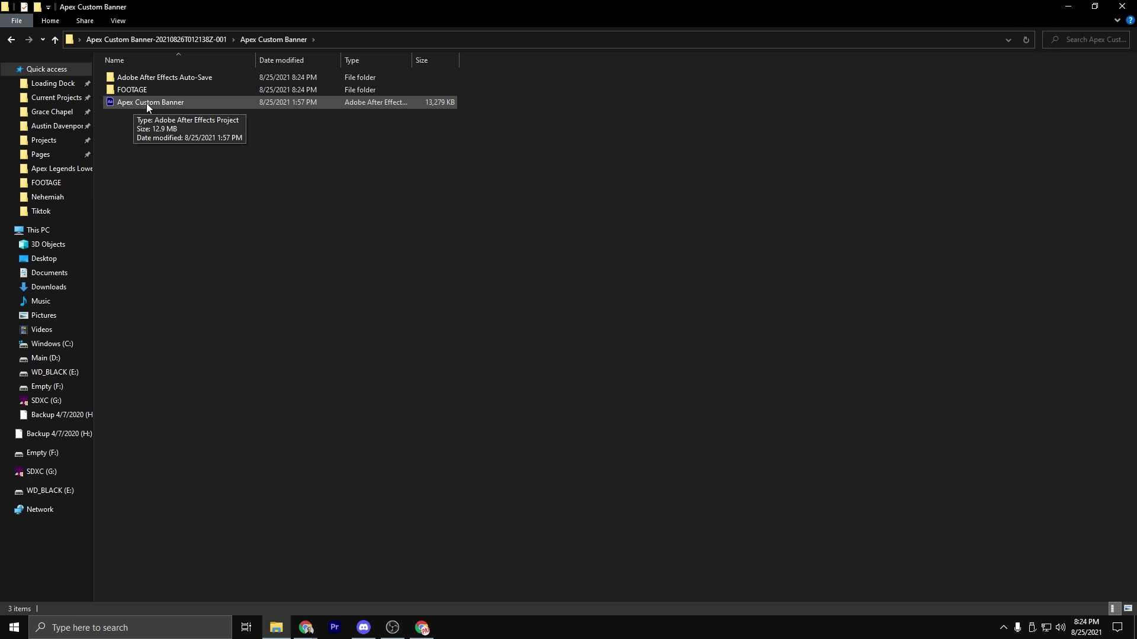
double_click(146, 103)
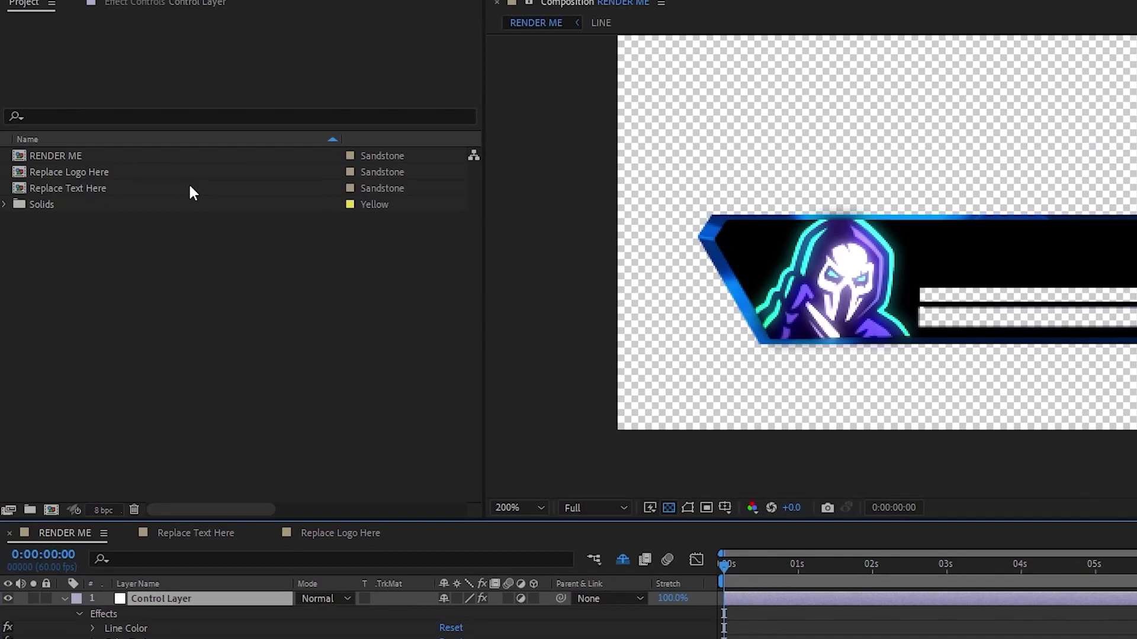
- Show the Control Layer's effect controls and move the current time to 0:00:01:21 in RENDER ME
left_click(116, 0)
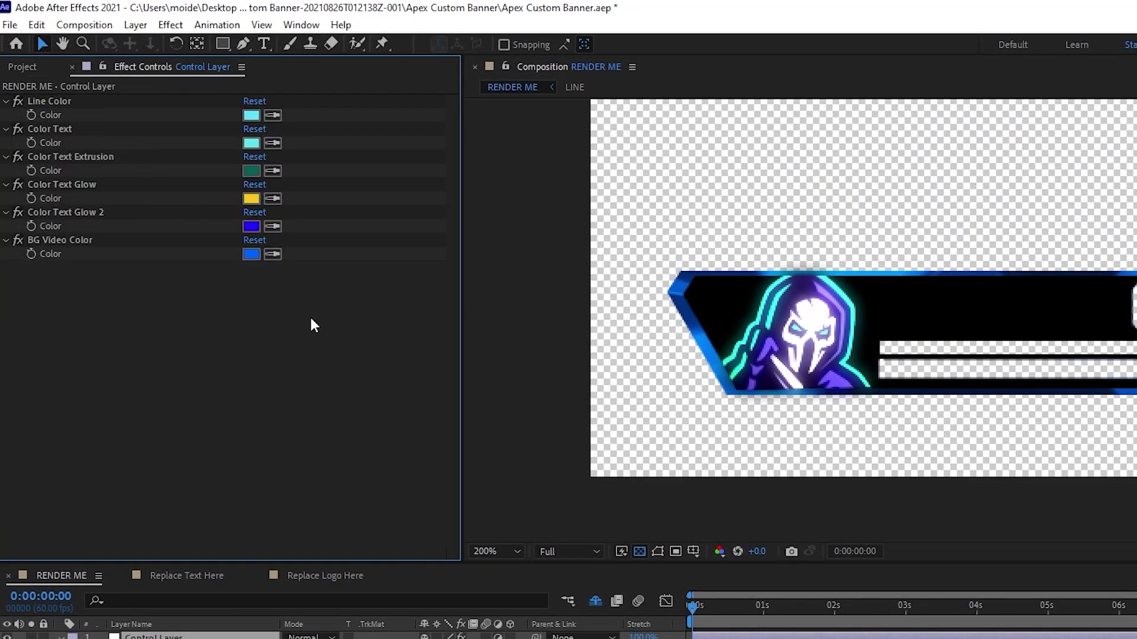
left_click_drag(725, 602, 791, 619)
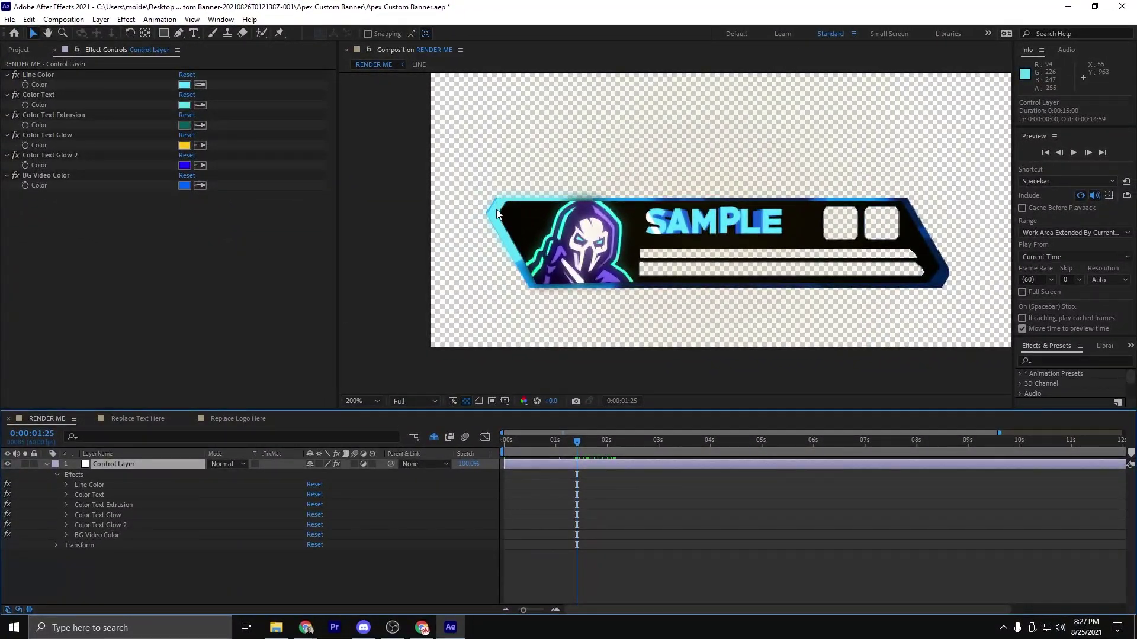
left_click_drag(577, 488, 574, 453)
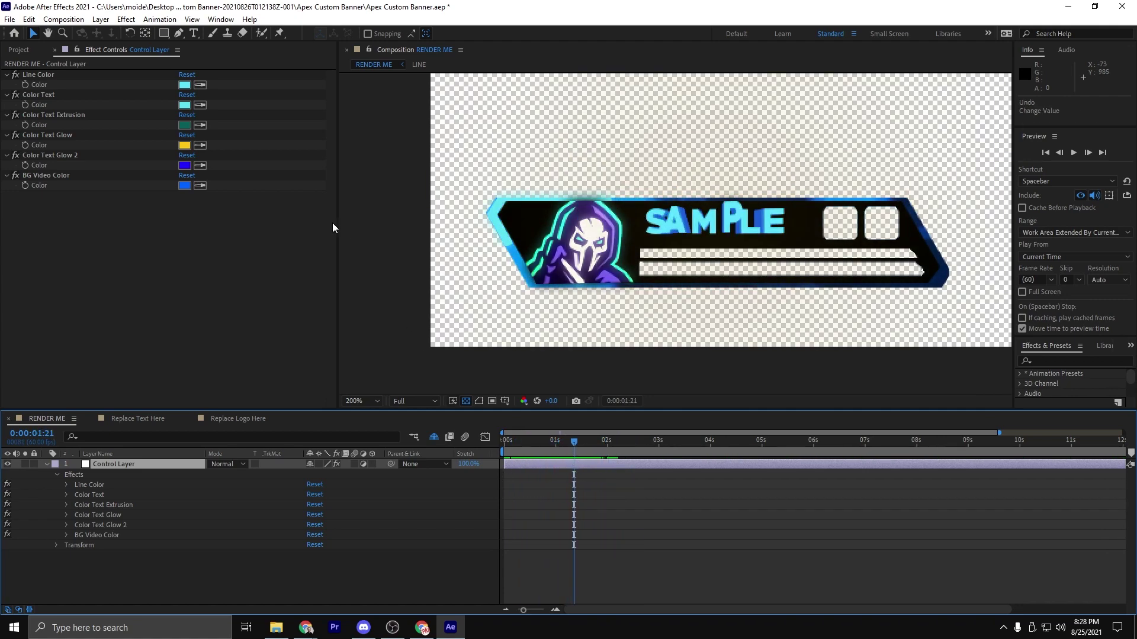
- Set the Control Layer's Line Color to pink, about FC5C7E
left_click(185, 85)
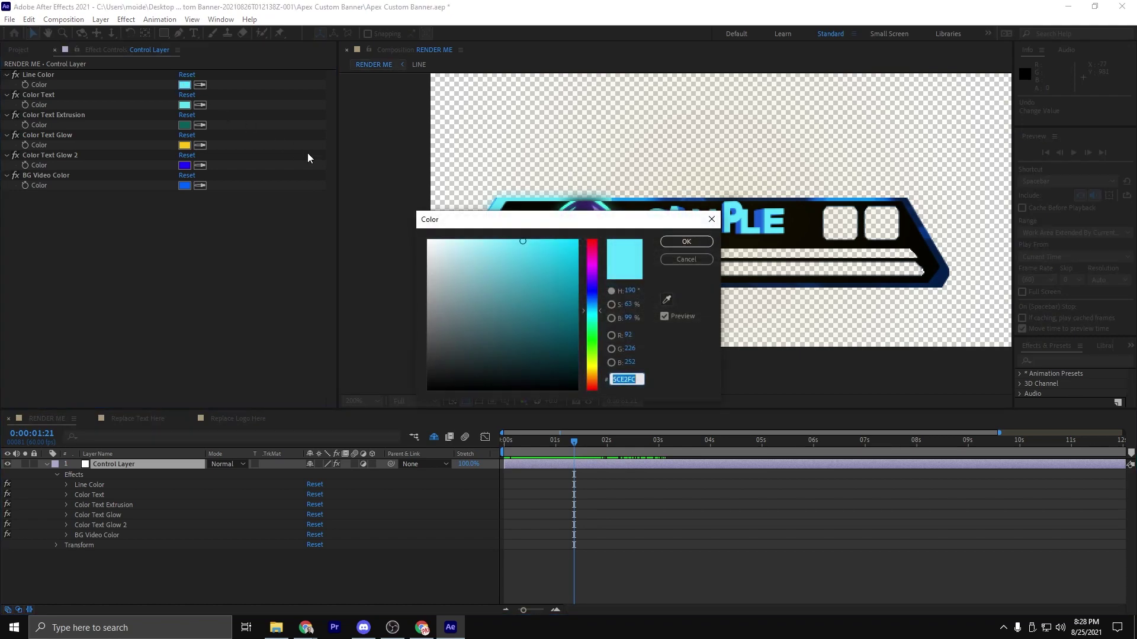
left_click_drag(586, 297, 596, 249)
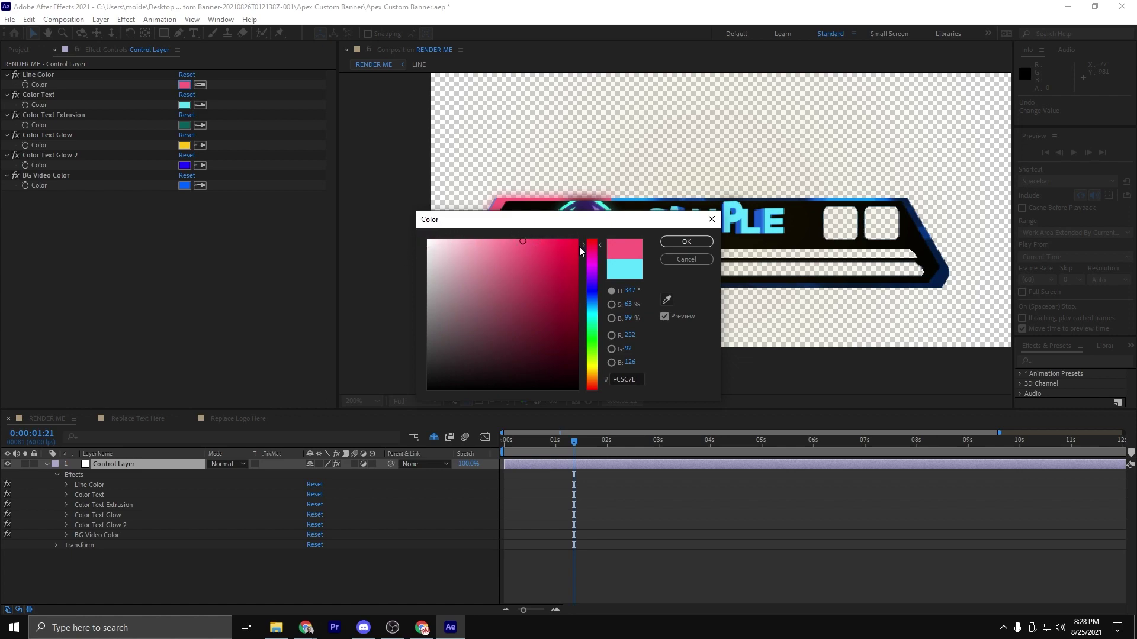
mouse_move(596, 246)
left_mouse_down()
mouse_move(588, 292)
mouse_move(598, 248)
left_mouse_up()
left_click(682, 242)
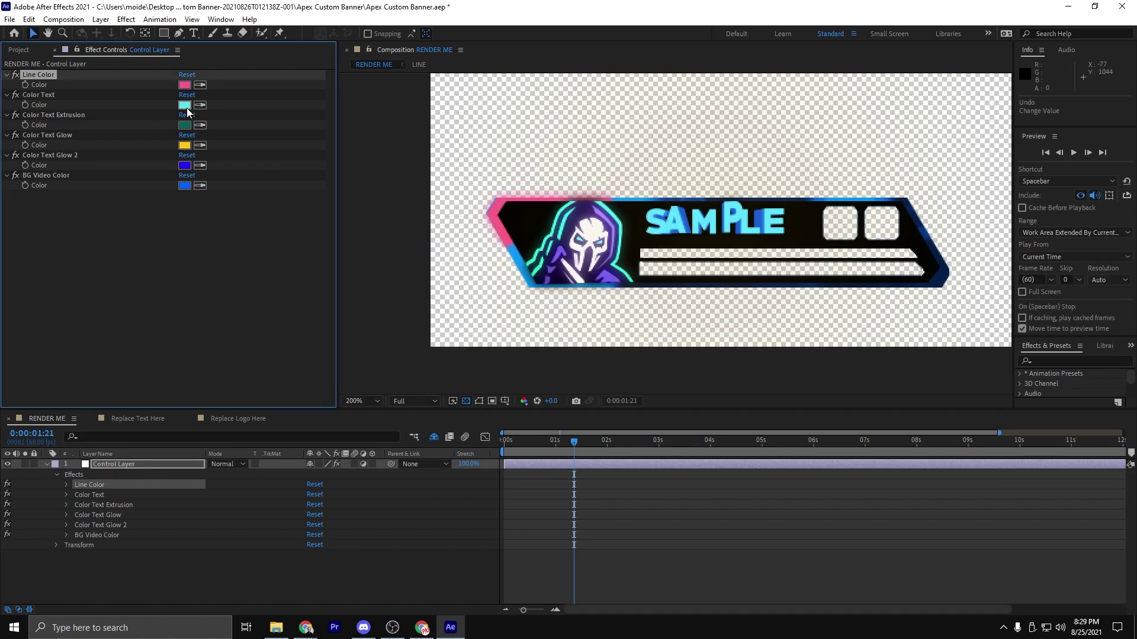
- Try a pink such as FF6CD4 for the Color Text effect
left_click(185, 107)
mouse_move(196, 262)
left_mouse_down()
mouse_move(173, 272)
mouse_move(175, 231)
mouse_move(178, 241)
mouse_move(192, 230)
mouse_move(183, 228)
left_mouse_up()
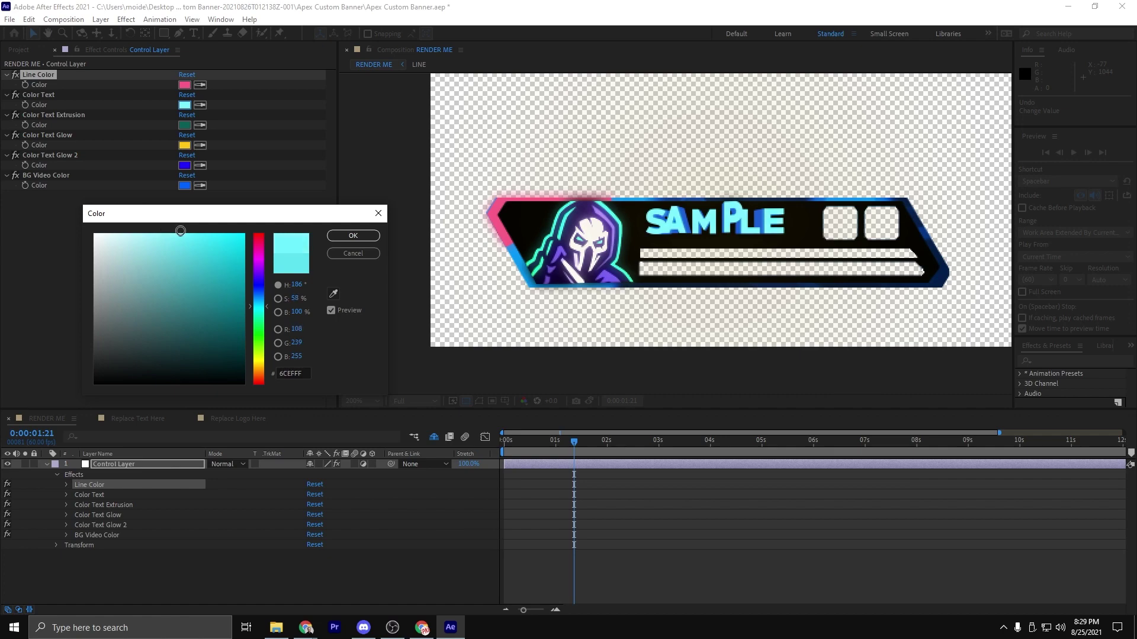
left_click_drag(260, 316, 263, 236)
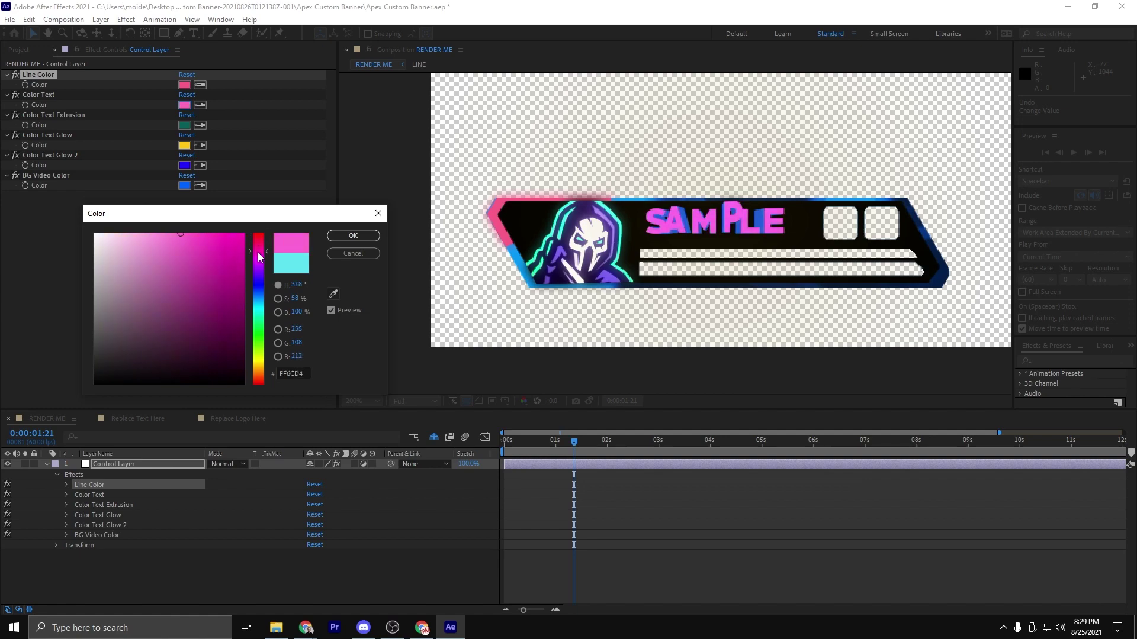
mouse_move(259, 256)
left_mouse_down()
mouse_move(258, 244)
mouse_move(254, 268)
left_mouse_up()
left_click(353, 253)
- Try other shades for Color Text Extrusion and a darker yellow, D0A72A, for Color Text Glow
left_click(184, 125)
mouse_move(225, 331)
left_mouse_down()
mouse_move(216, 261)
mouse_move(157, 264)
mouse_move(210, 327)
left_mouse_up()
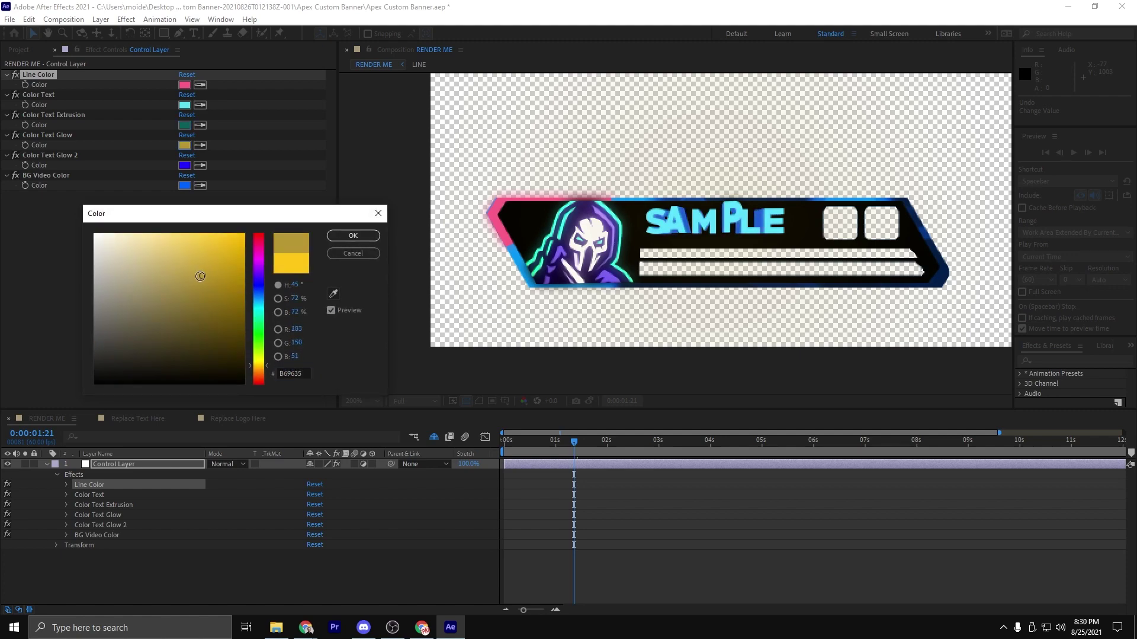
mouse_move(200, 277)
left_mouse_down()
mouse_move(222, 295)
mouse_move(183, 270)
mouse_move(203, 305)
mouse_move(213, 264)
mouse_move(203, 249)
mouse_move(237, 235)
mouse_move(169, 299)
mouse_move(230, 321)
mouse_move(197, 306)
mouse_move(178, 243)
mouse_move(170, 278)
mouse_move(197, 298)
mouse_move(186, 309)
mouse_move(188, 275)
mouse_move(223, 261)
mouse_move(230, 287)
mouse_move(213, 262)
left_mouse_up()
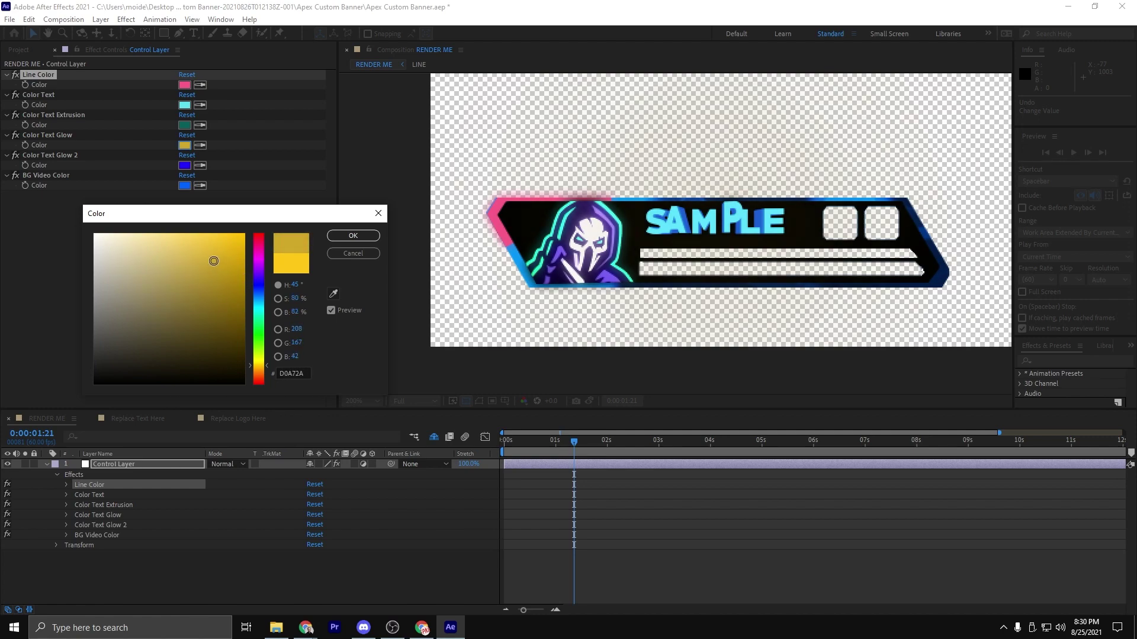
key("Return")
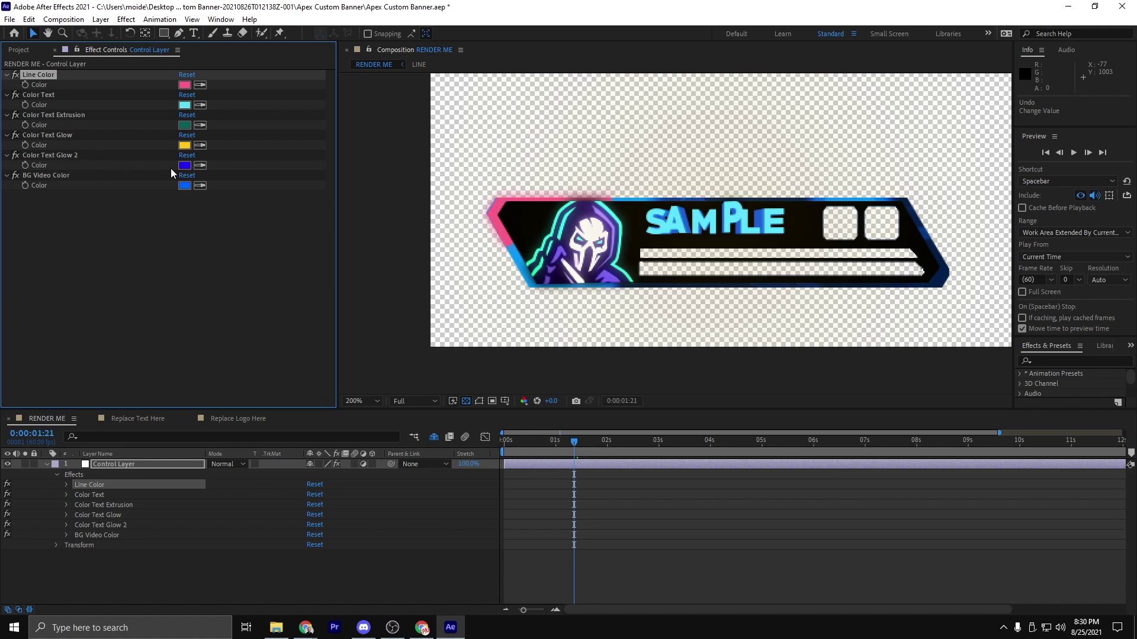
- Preview the banner animation from 0:00:00:43 and try a different hue for BG Video Color
left_click(550, 444)
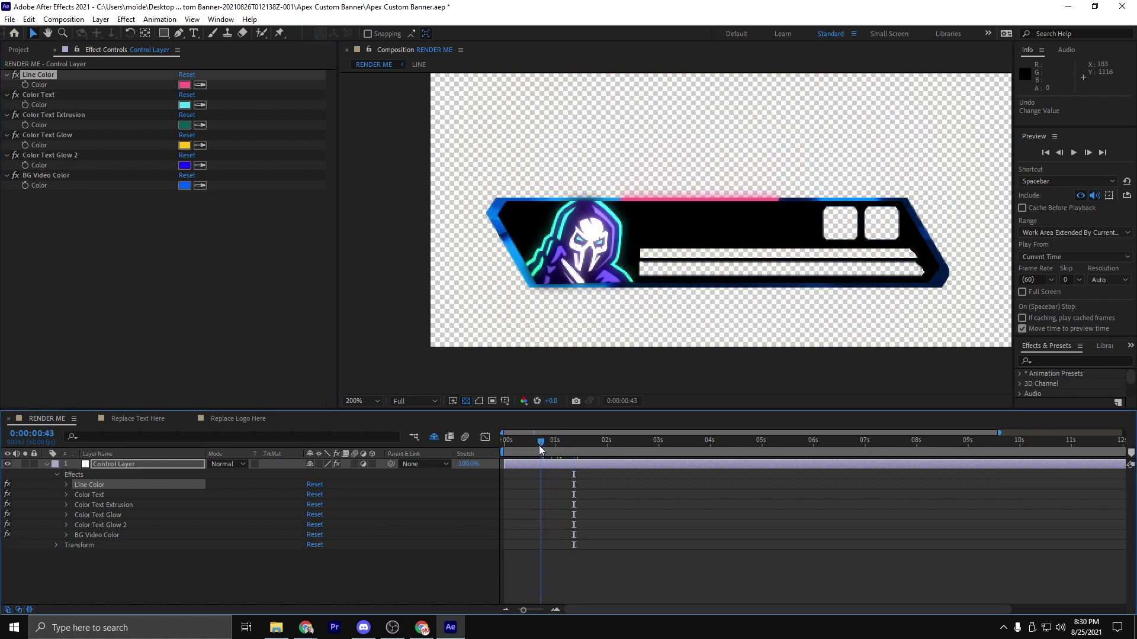
key("space")
left_click(185, 186)
mouse_move(260, 289)
left_mouse_down()
mouse_move(272, 237)
mouse_move(260, 389)
mouse_move(260, 237)
mouse_move(254, 270)
left_mouse_up()
key("Escape")
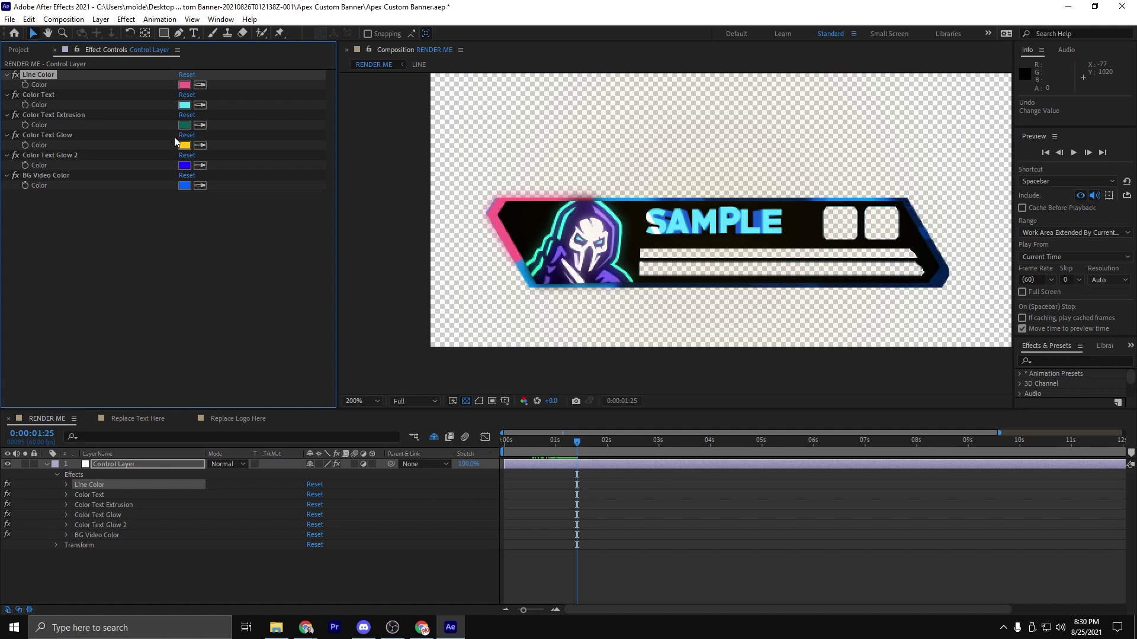
- Open the Replace Text Here composition, turn off its transparency grid and move the current time to 0:00:02:05
left_click_drag(578, 443, 594, 484)
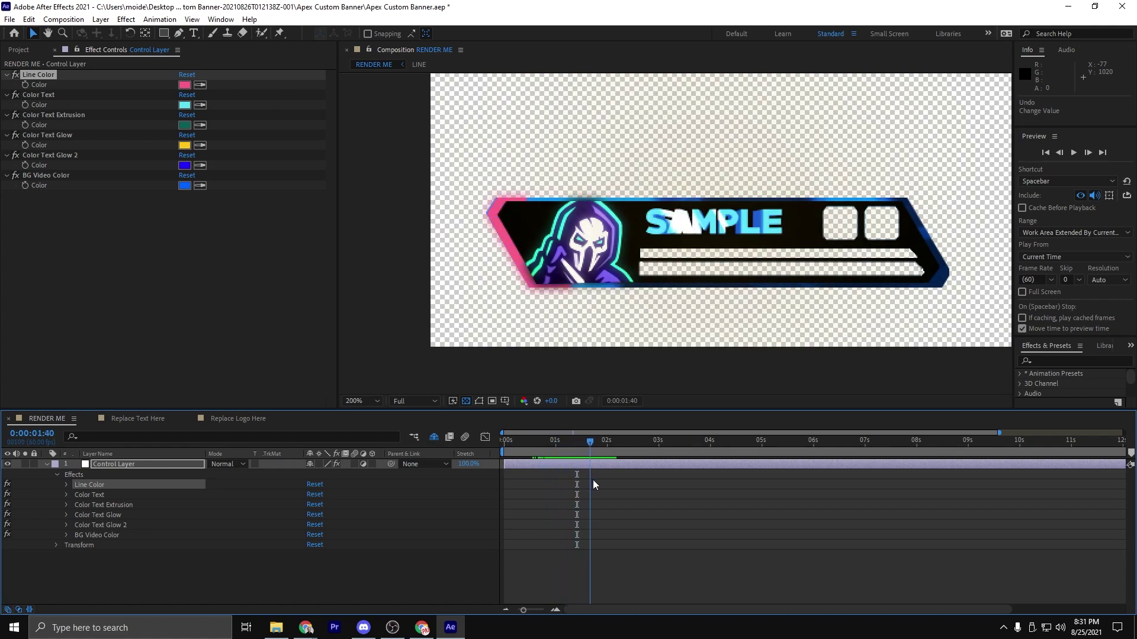
left_click(137, 420)
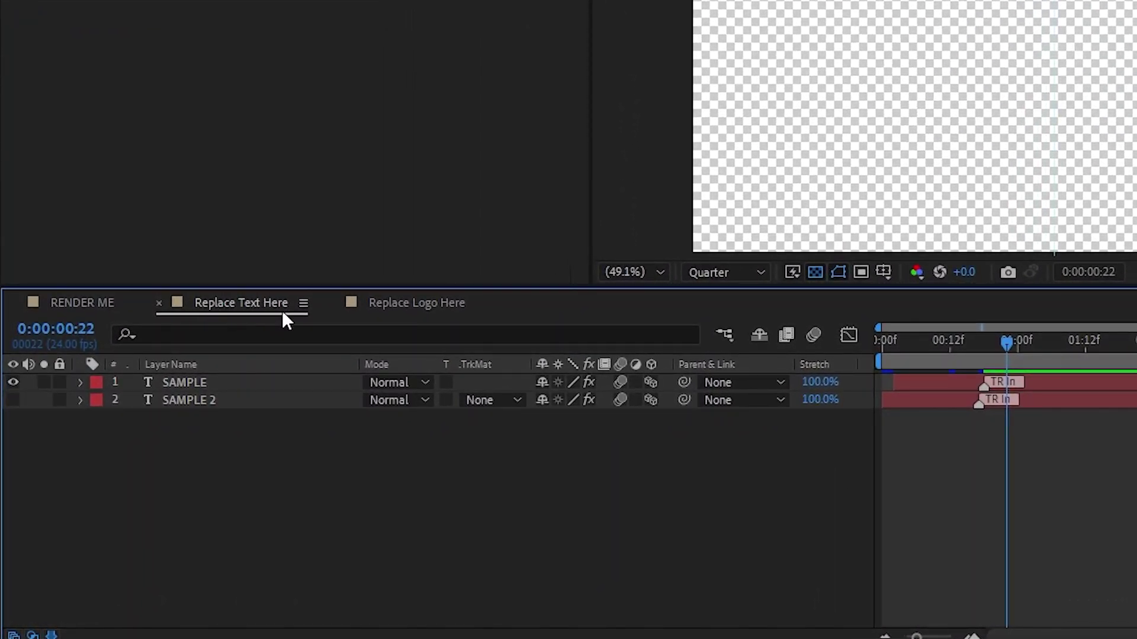
left_click_drag(1006, 342, 580, 467)
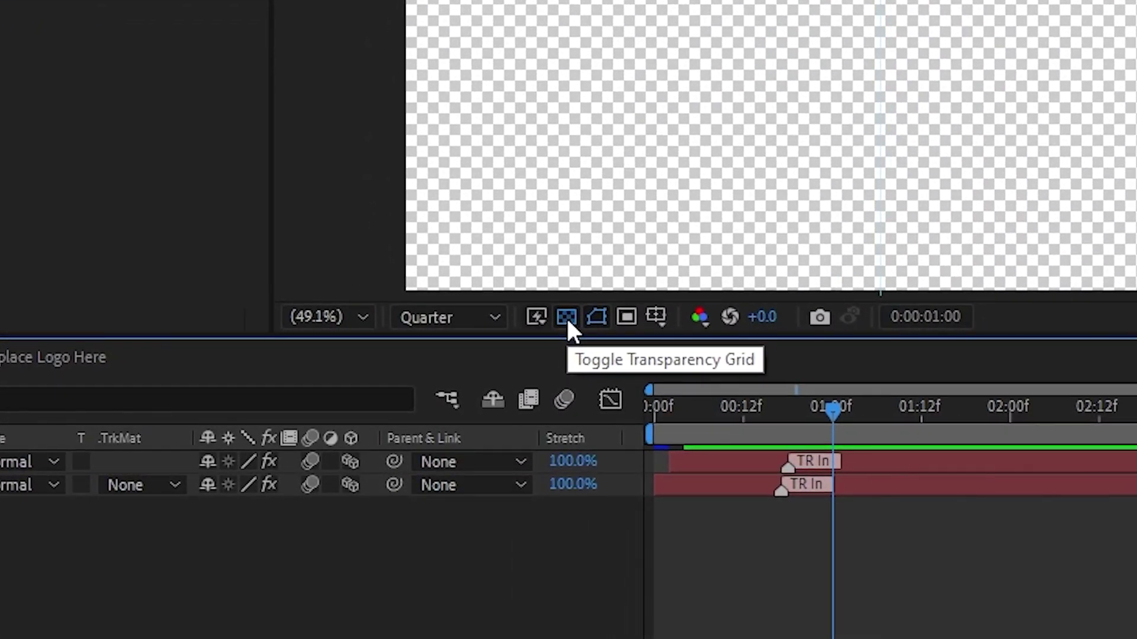
left_click(563, 322)
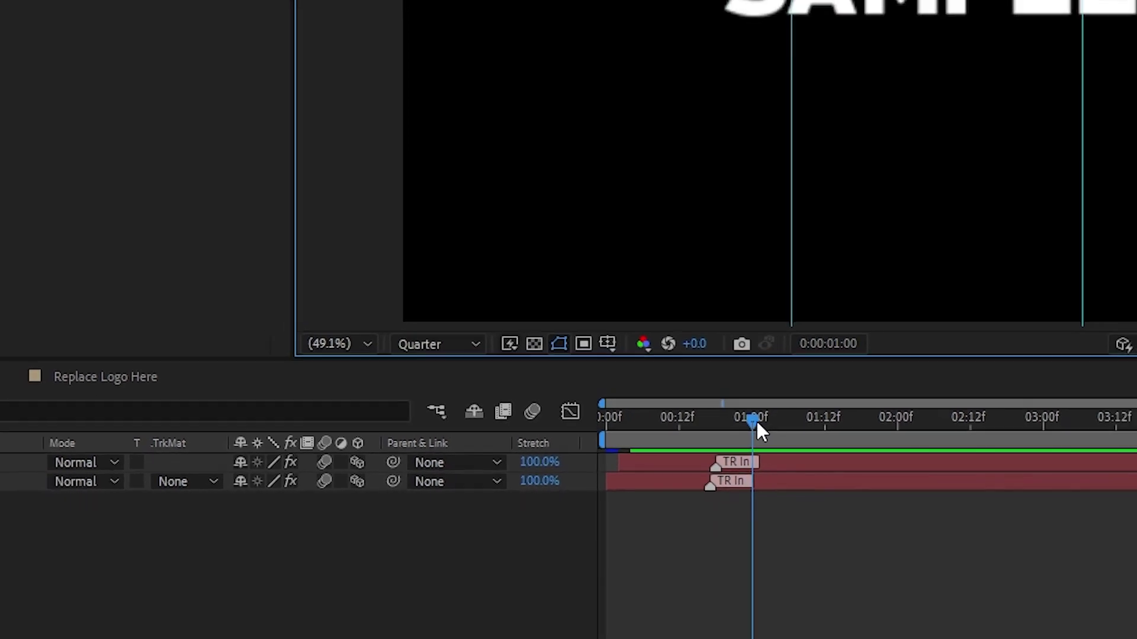
left_click_drag(817, 413, 734, 428)
left_click_drag(600, 448, 853, 456)
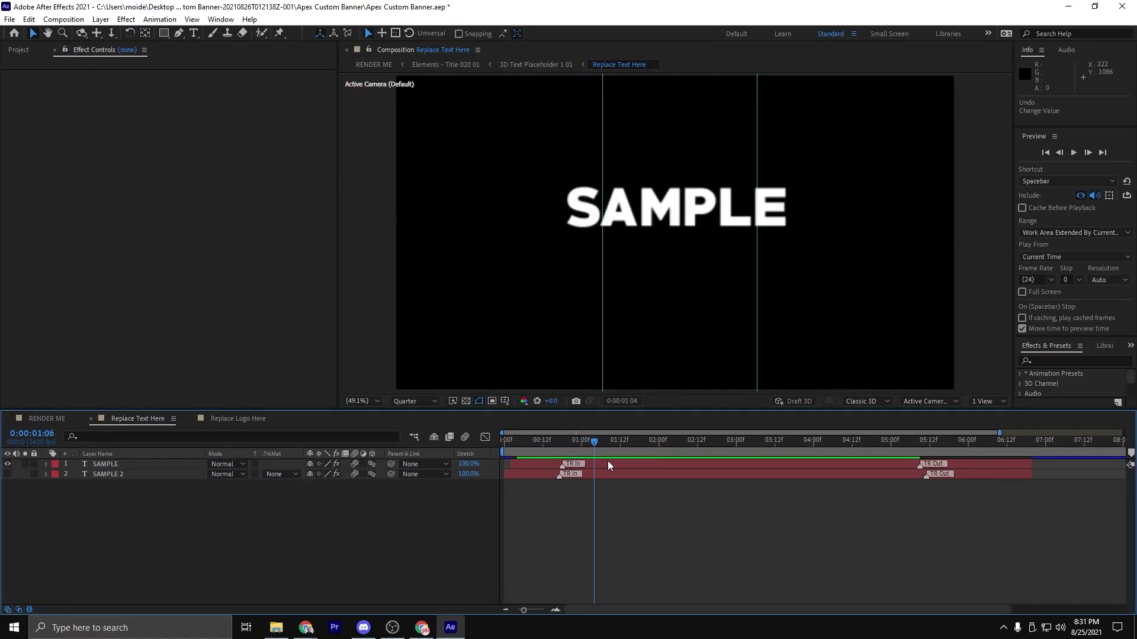
left_click_drag(766, 467, 675, 478)
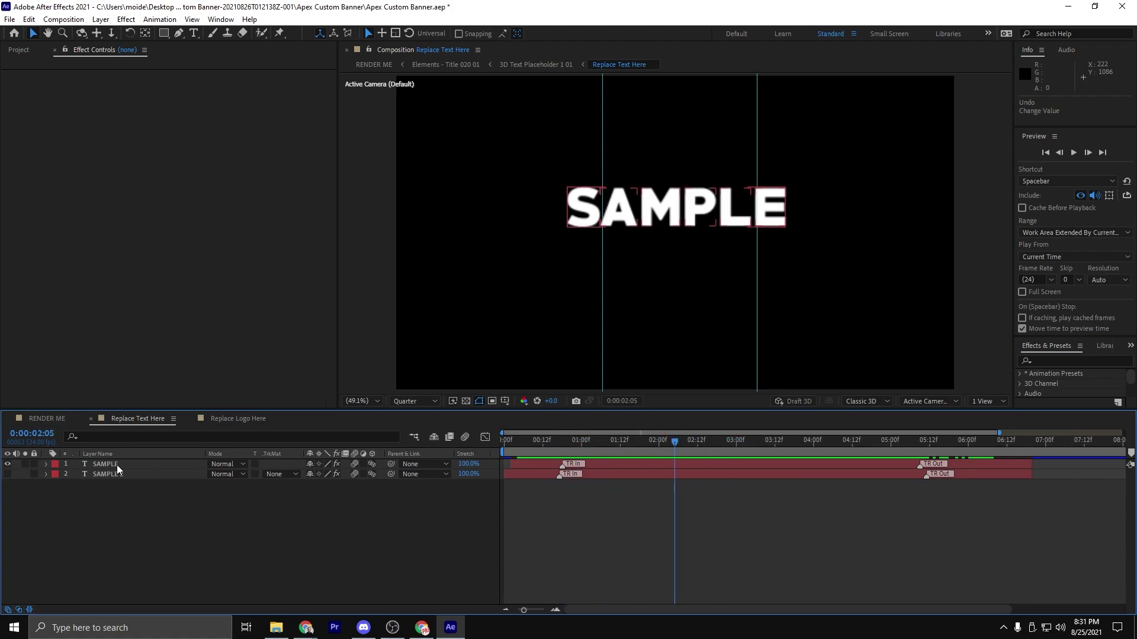
- Replace the wording of the SAMPLE text layer with the person's first name in capitals
left_click(116, 464)
double_click(116, 464)
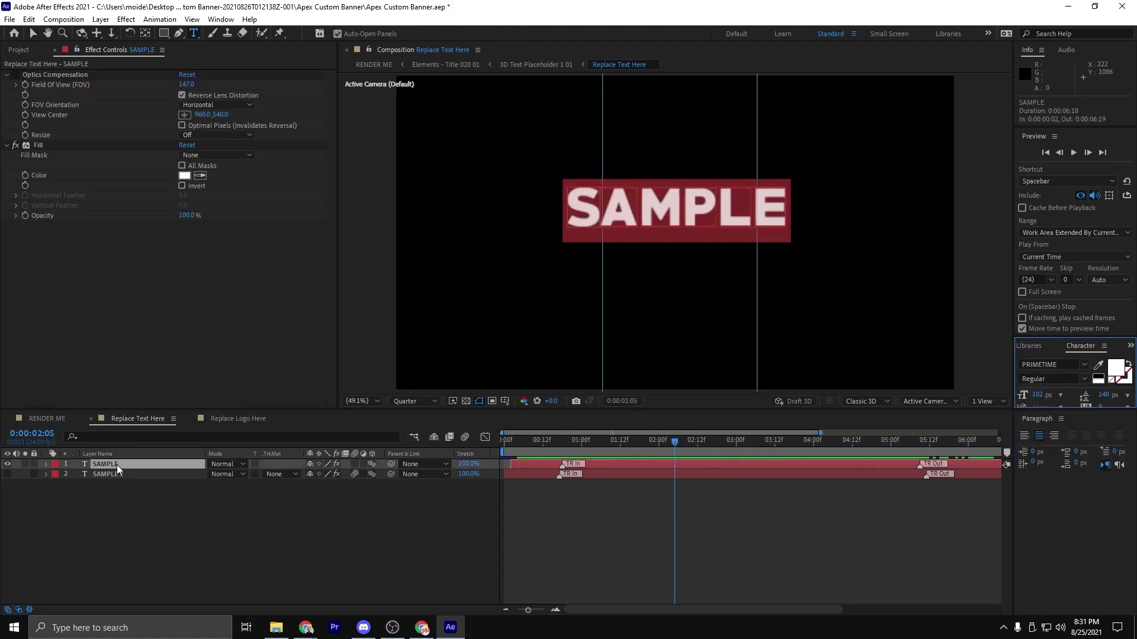
type("AUSTIN")
left_click(20, 483)
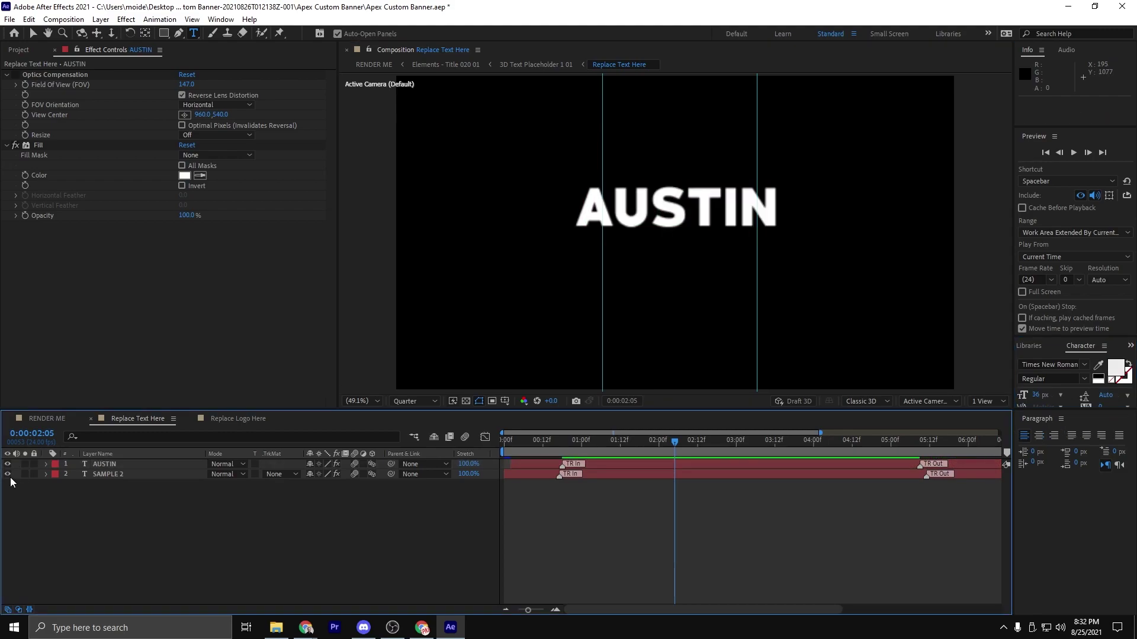
- Make the SAMPLE 2 text layer visible and select the first-name text layer above it
left_click(8, 475)
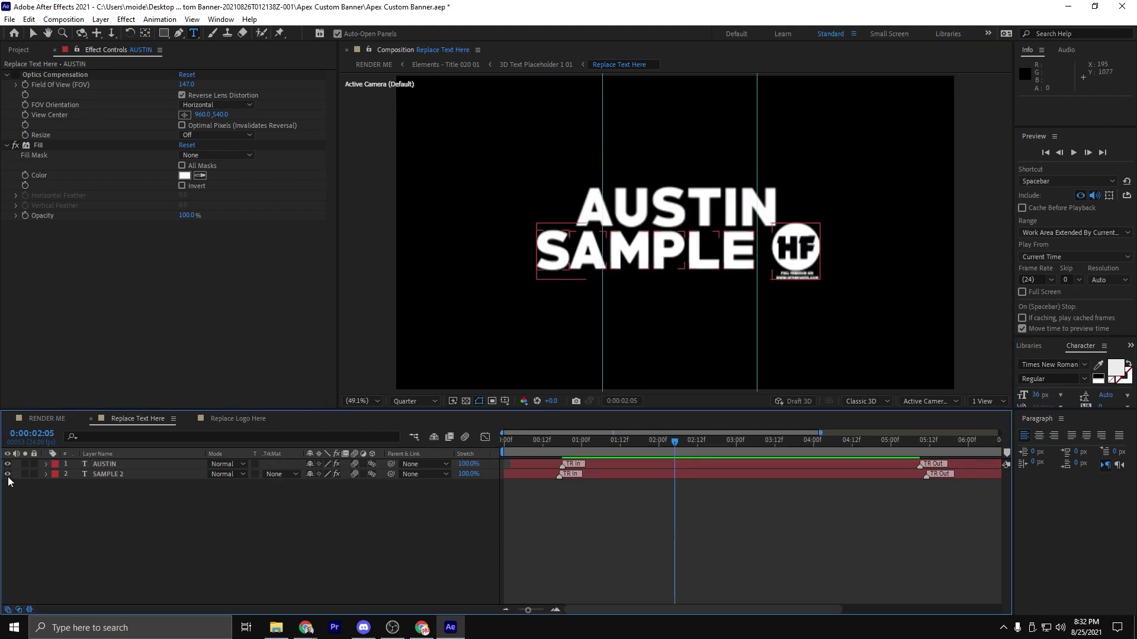
left_click(9, 482)
left_click(126, 474)
left_click(124, 465)
left_click(126, 474)
left_click(126, 465)
left_click(105, 474, "shift")
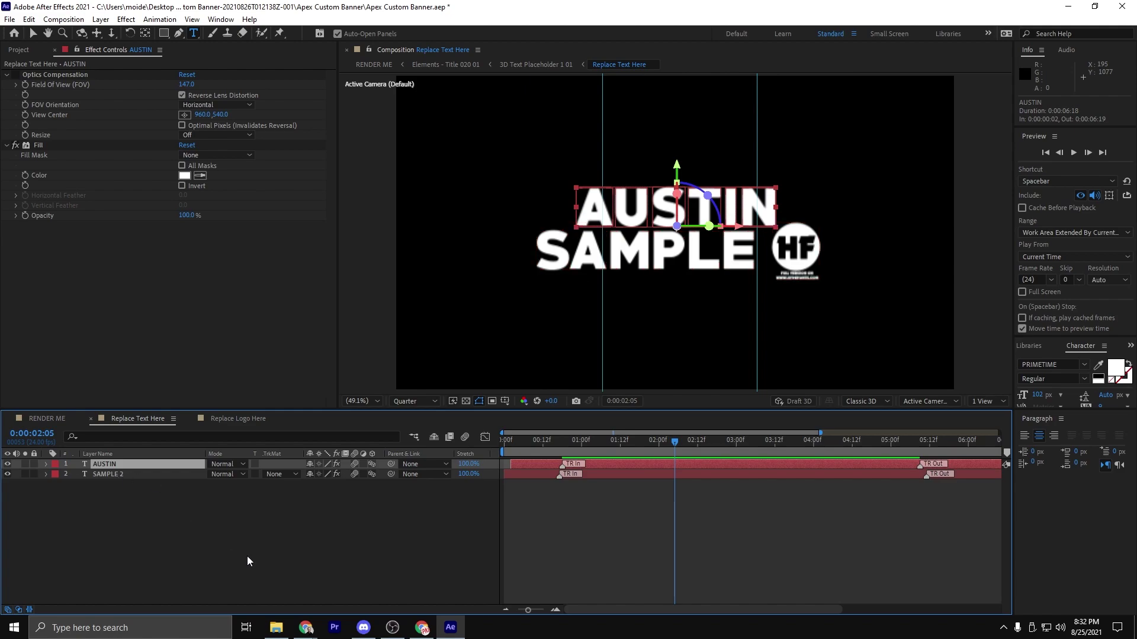
- Open the template's FOOTAGE folder in File Explorer and check the install options of the PRIMETIME font file
left_click(276, 627)
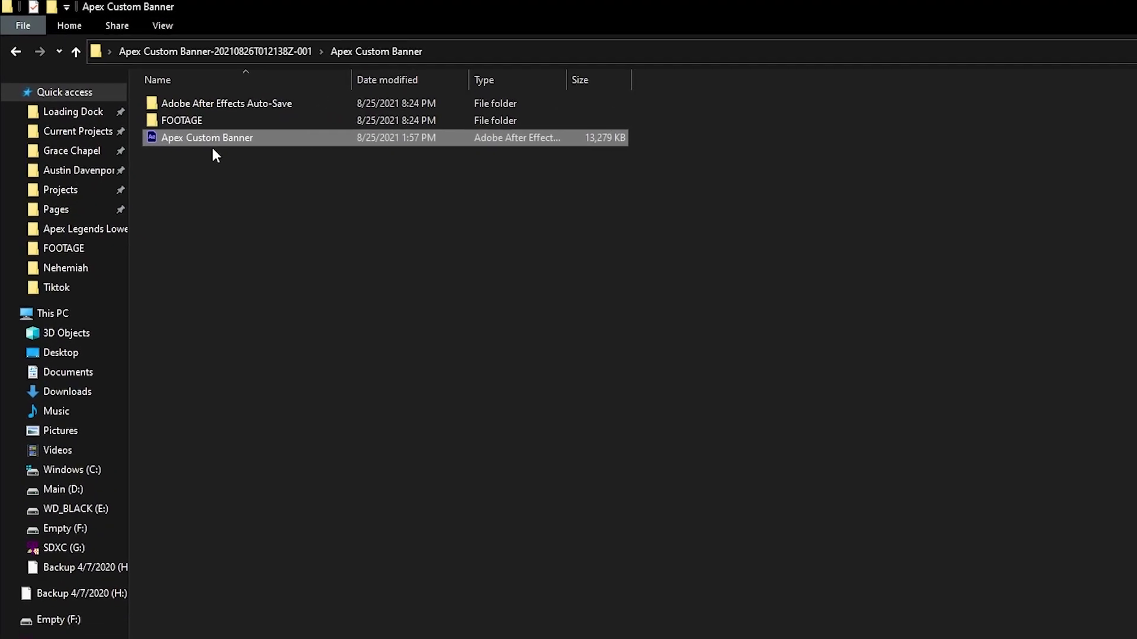
double_click(169, 101)
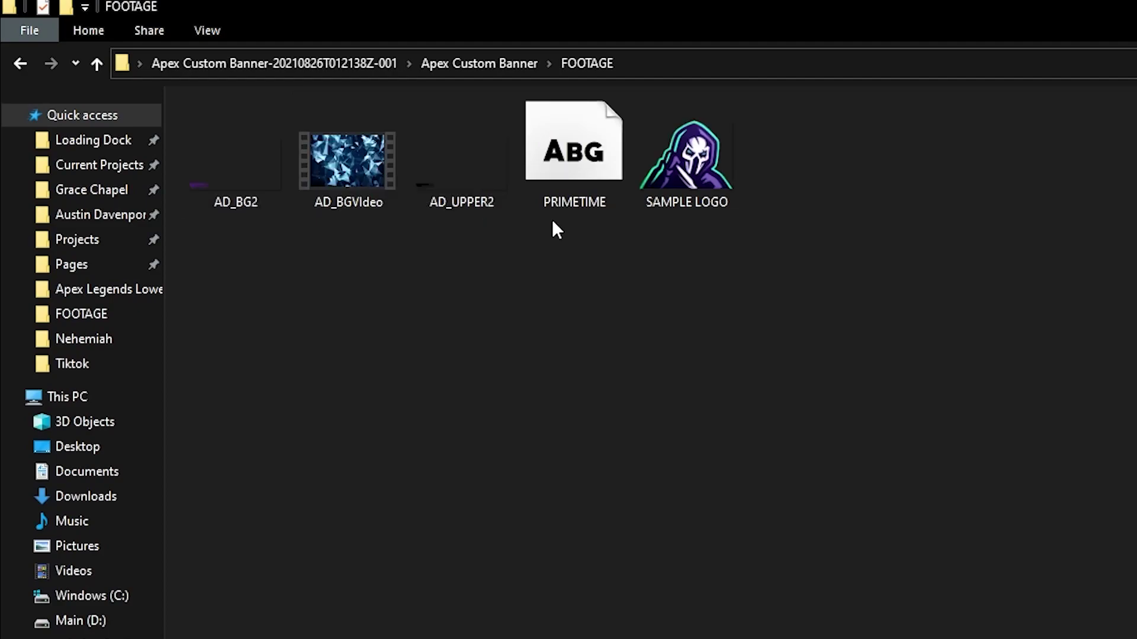
right_click(582, 176)
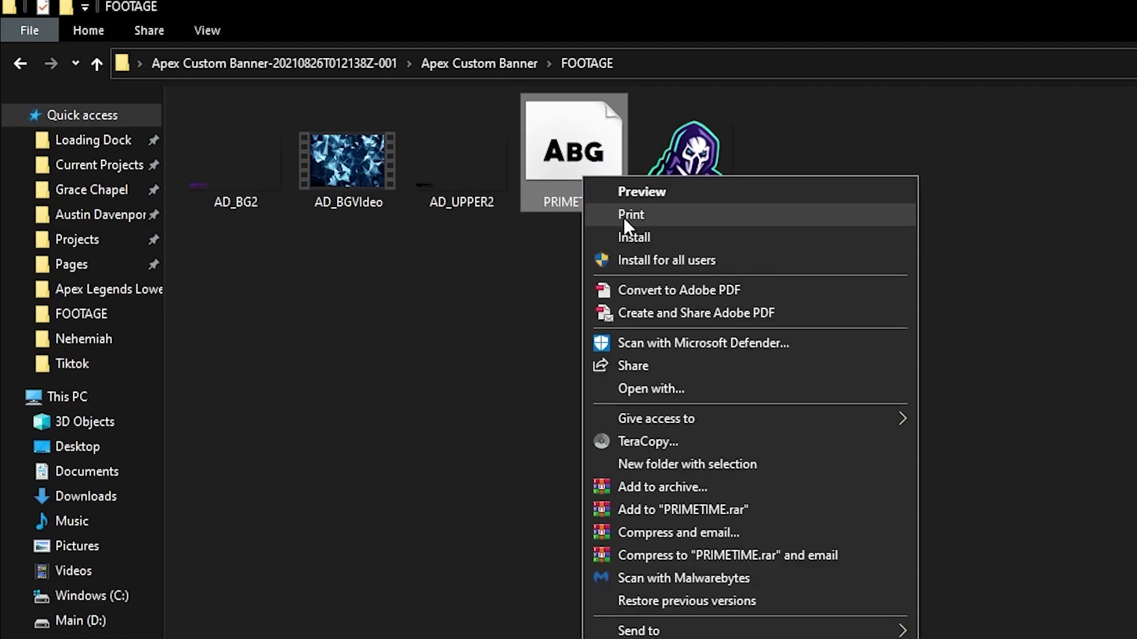
left_click(431, 359)
left_click_drag(223, 312, 728, 177)
left_click(693, 276)
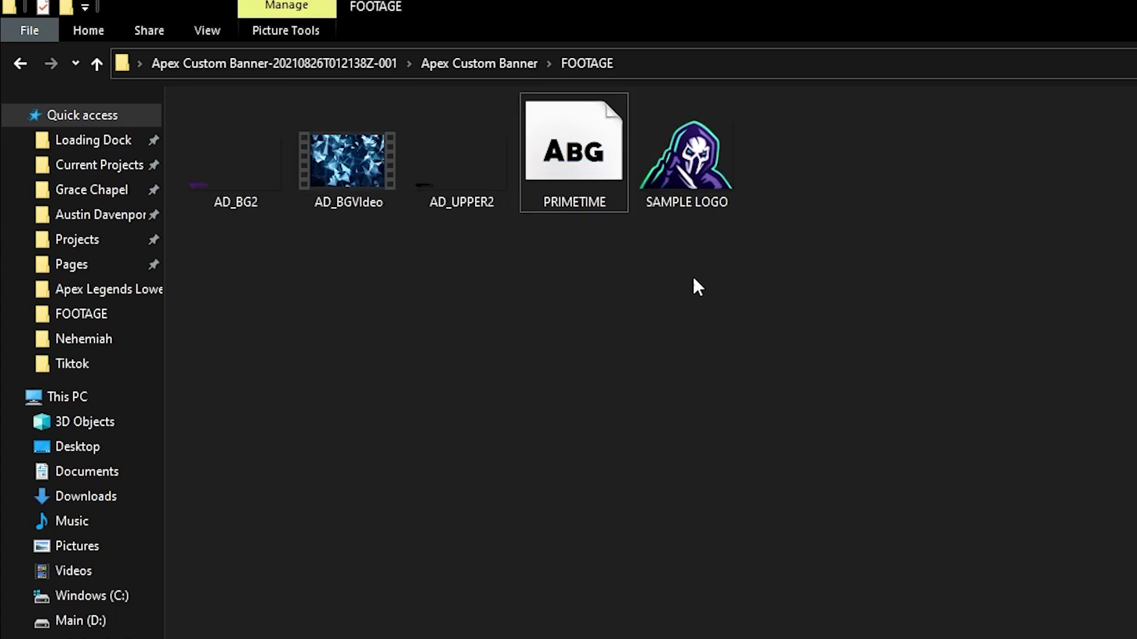
- Look through the AD_UPPER2 and AD_BG2 images and play the AD_BGVIdeo background clip
double_click(474, 166)
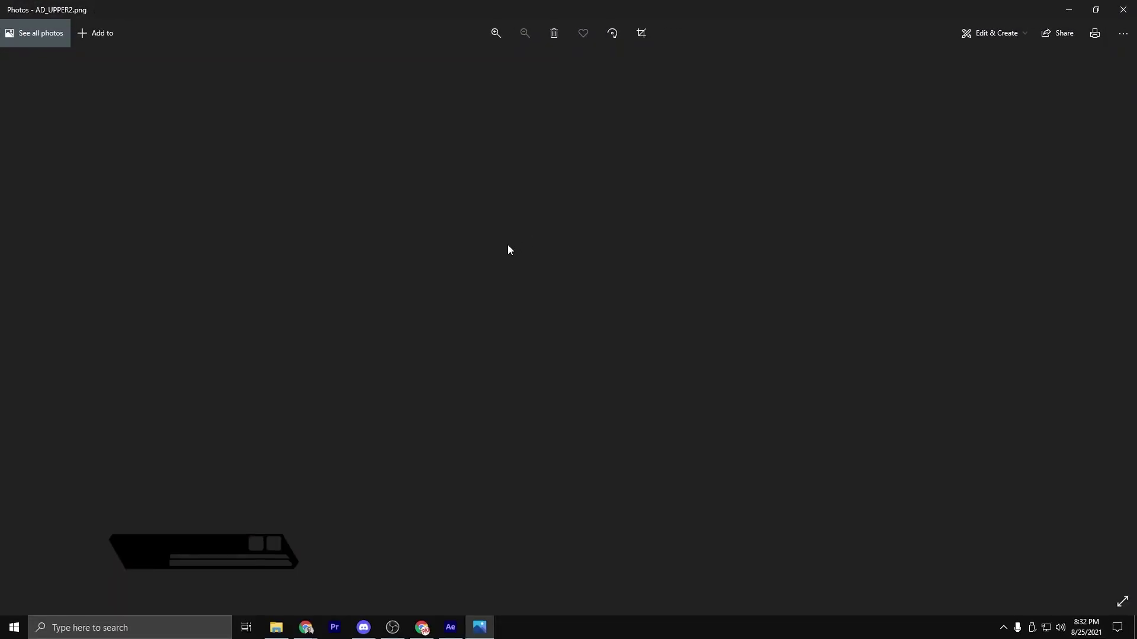
key("Left")
key("Right")
key("Left")
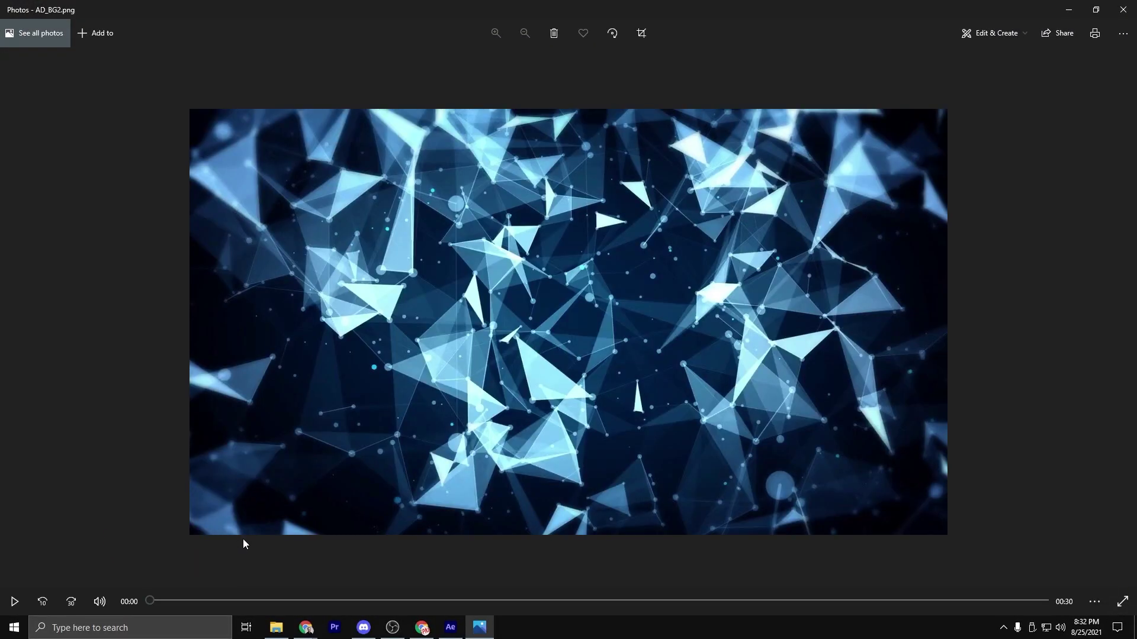
key("Left")
key("Right")
key("Right")
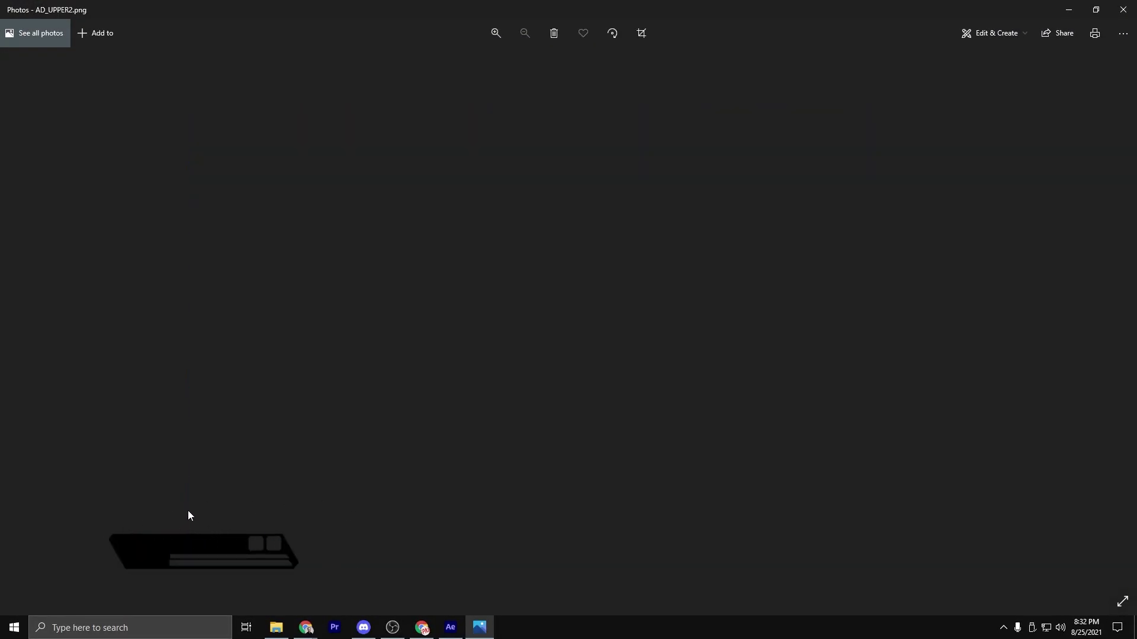
key("Left")
left_click(15, 603)
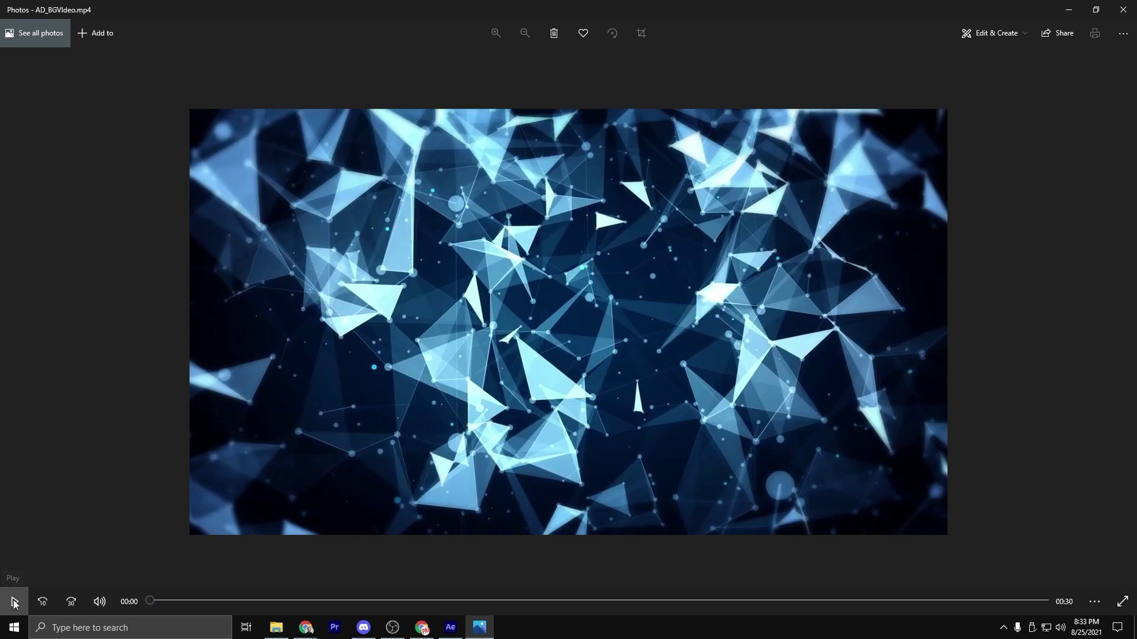
left_click_drag(236, 601, 122, 601)
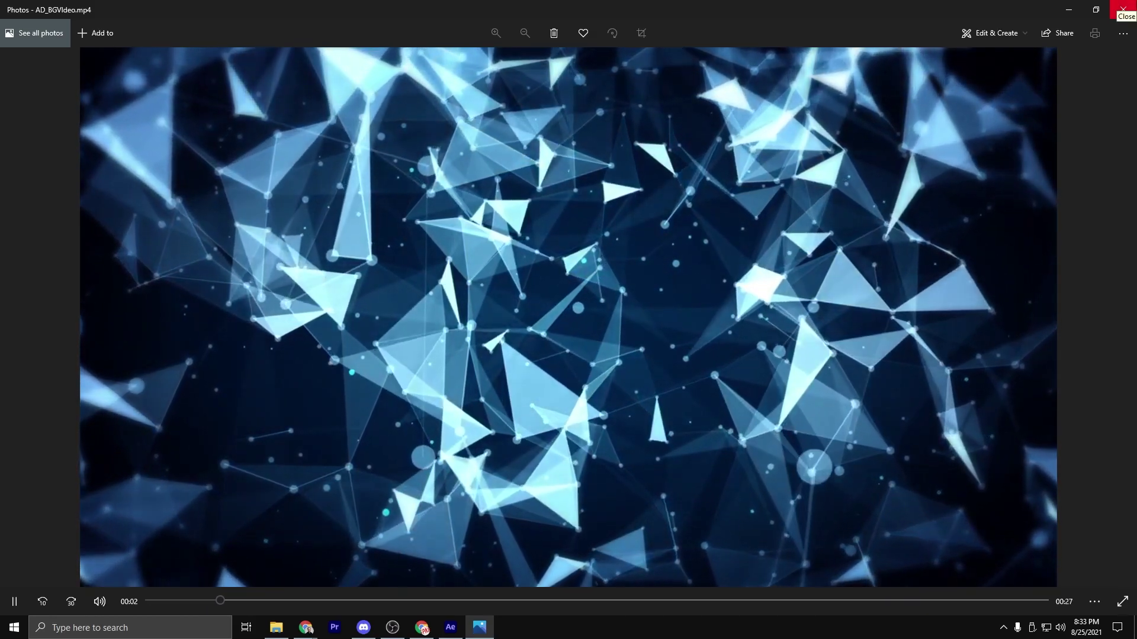
- Close the clip and return to After Effects to view the RENDER ME composition
left_click(1123, 9)
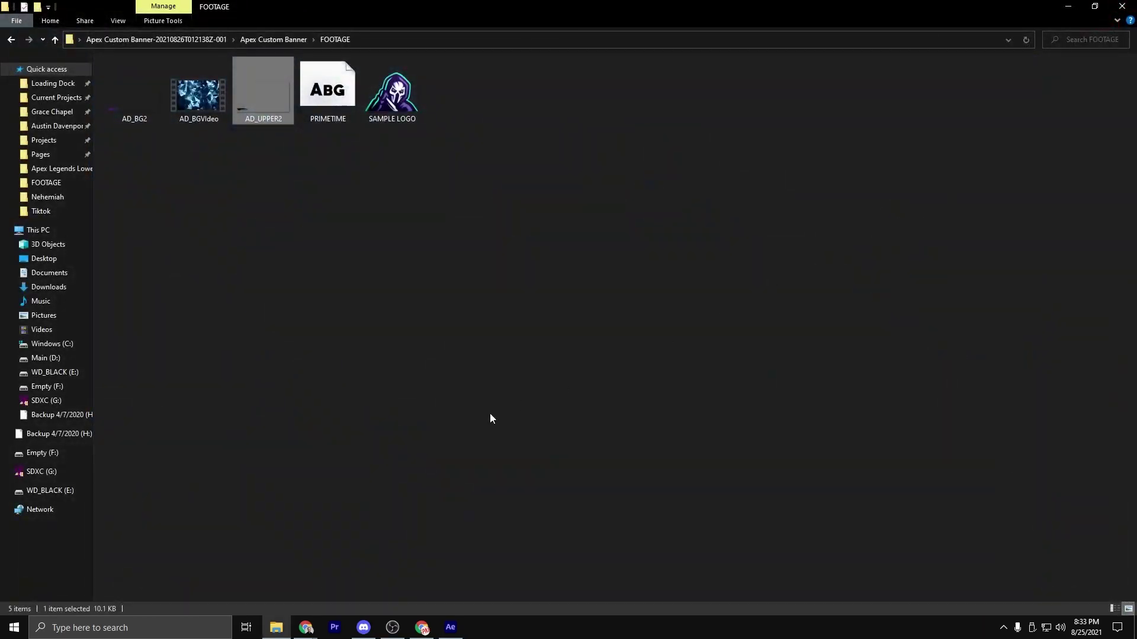
key("alt+Tab")
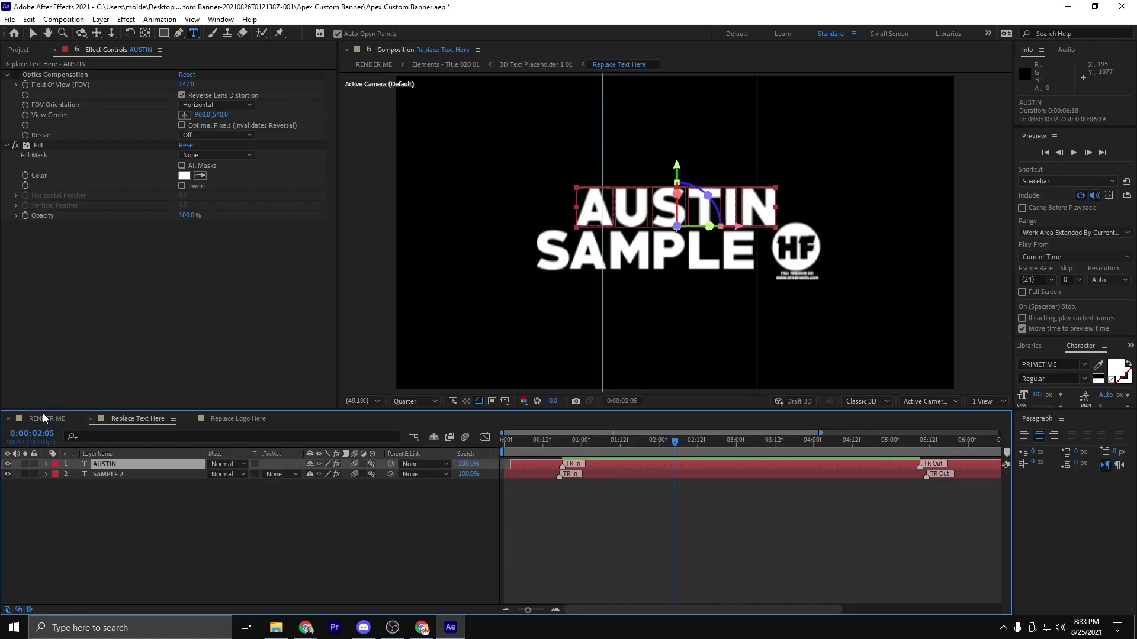
left_click(45, 418)
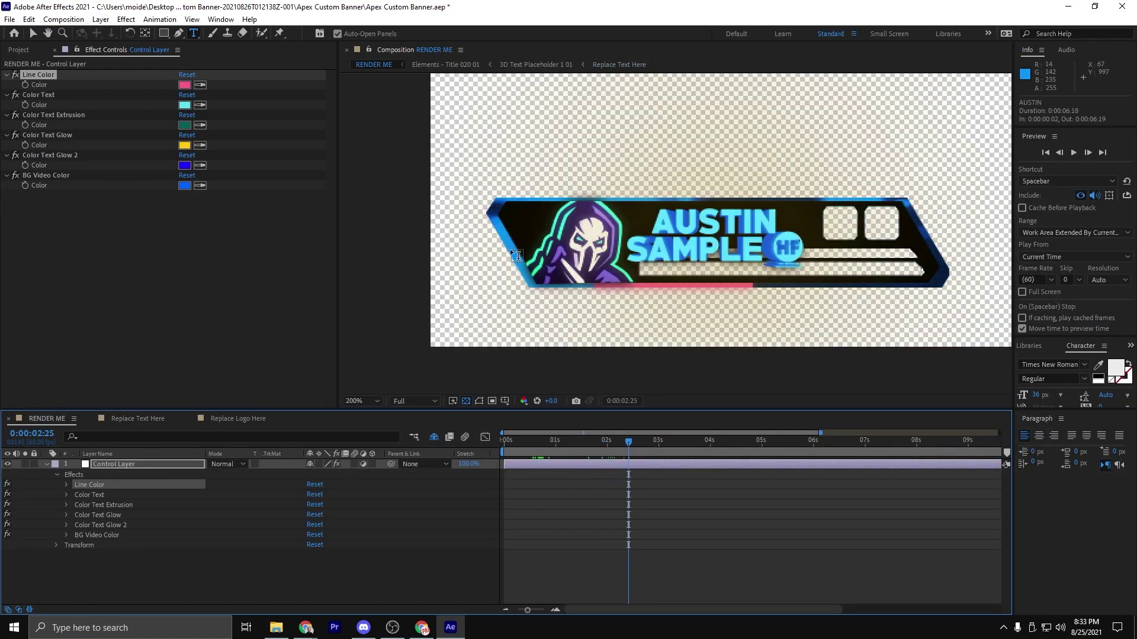
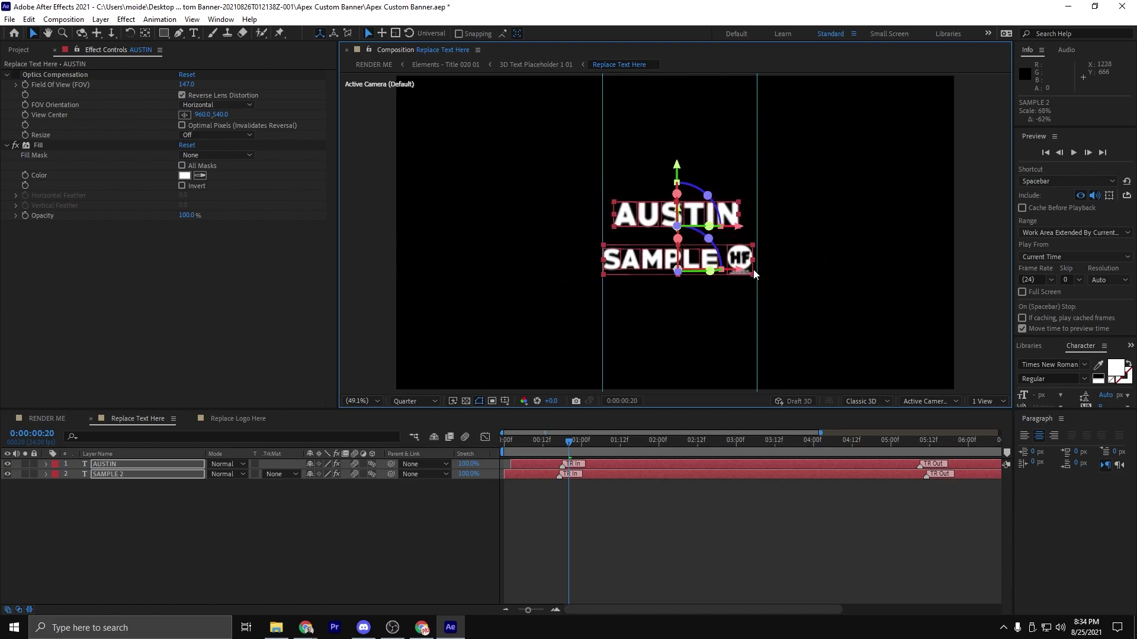
- Try to move the SAMPLE 2 text layer upward along its Y axis in the Replace Text Here composition
left_click(251, 537)
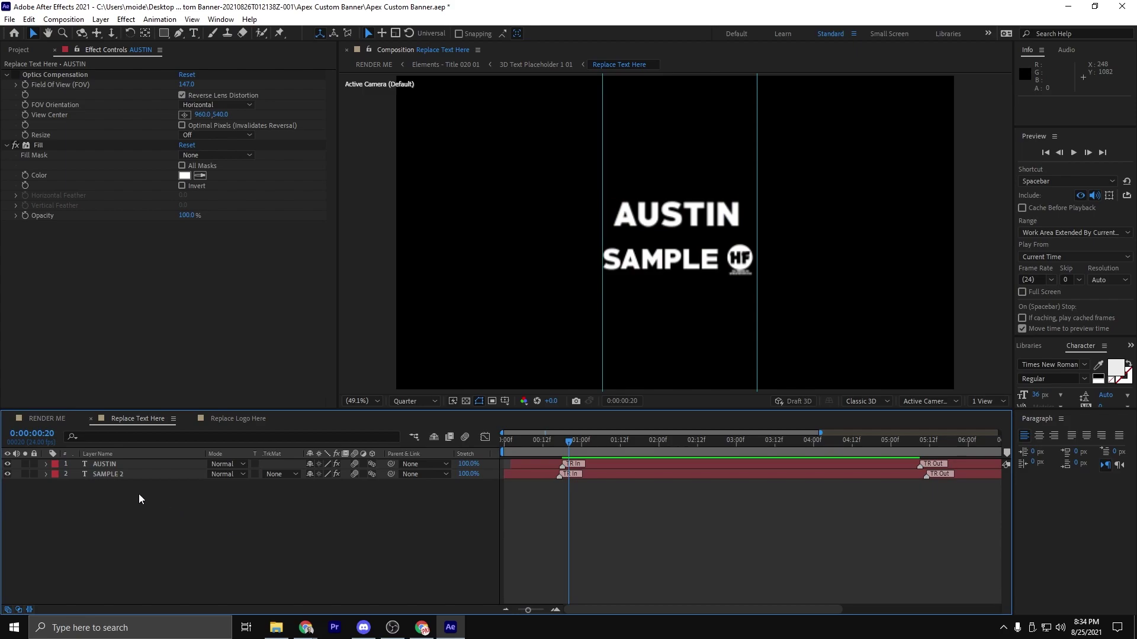
left_click(677, 263)
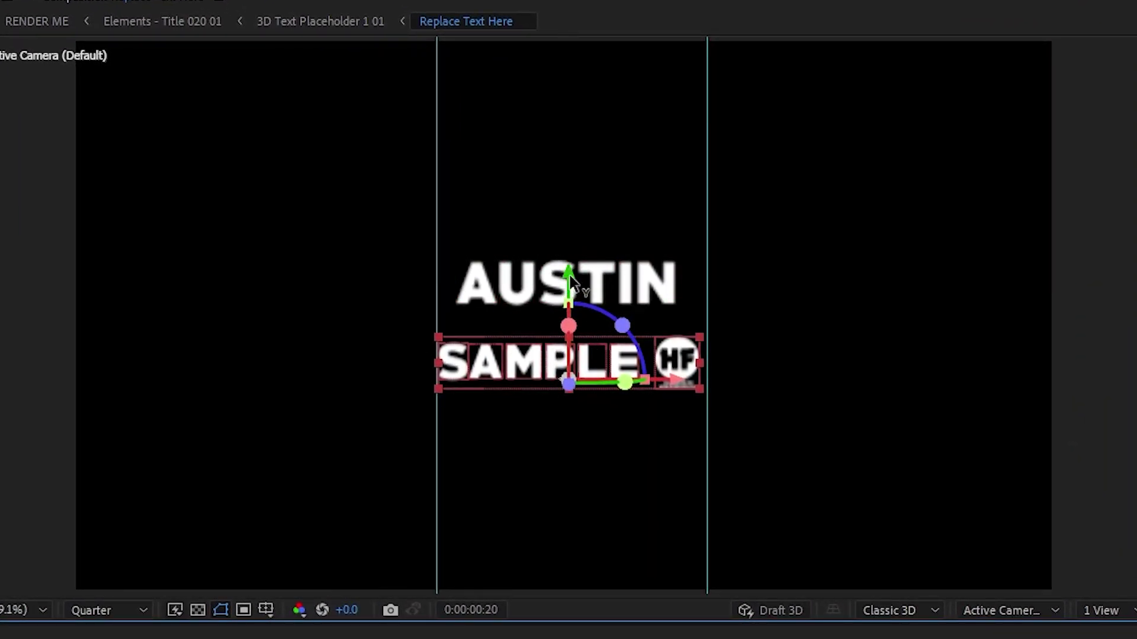
left_click_drag(570, 275, 578, 251)
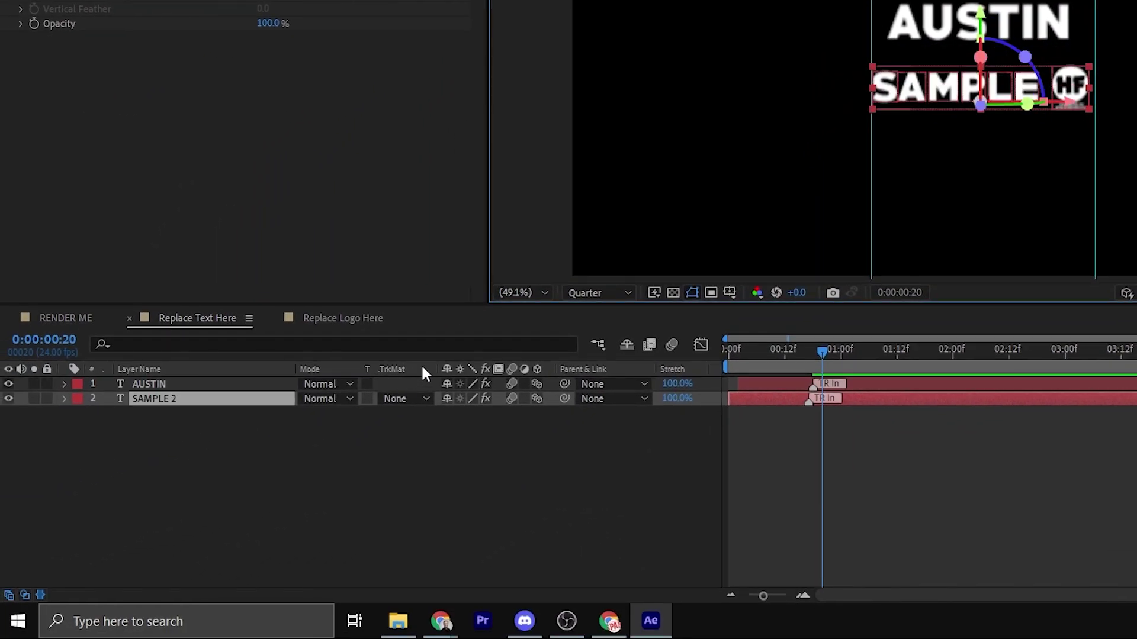
- Reveal the Transform properties of the SAMPLE 2 layer and set its Y position to 549.9
left_click(64, 399)
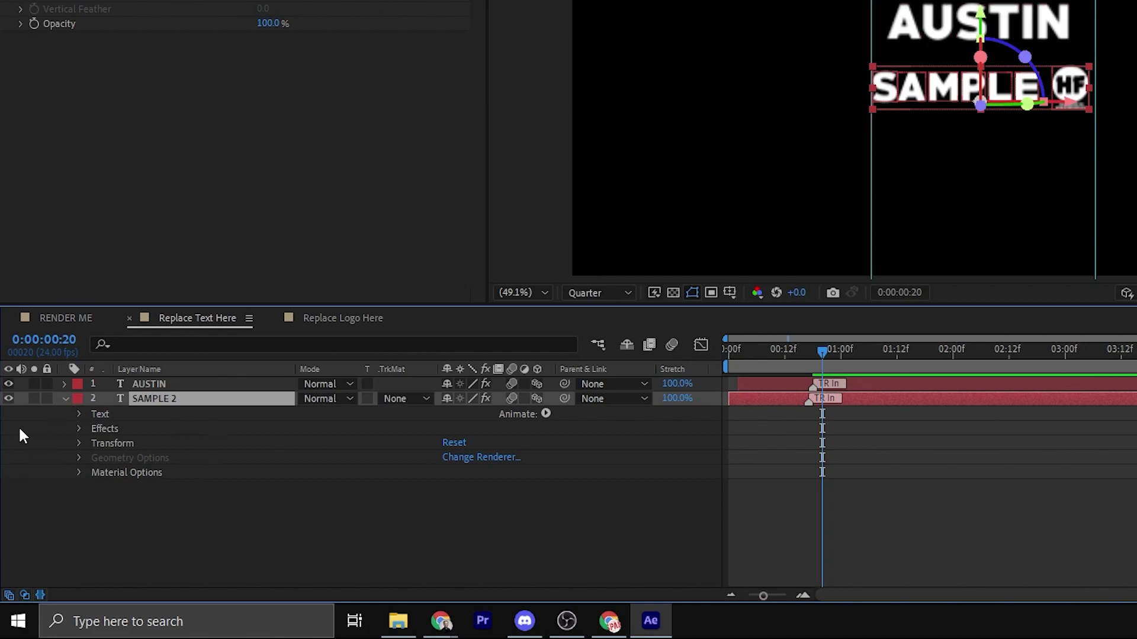
left_click(65, 399)
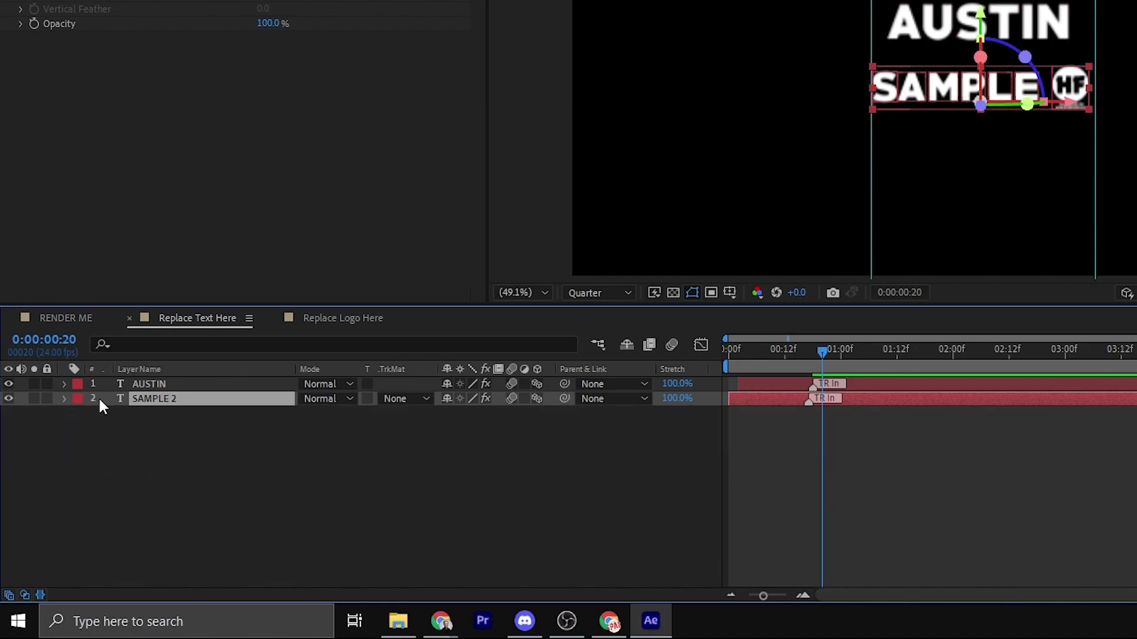
left_click(64, 399)
left_click(79, 444)
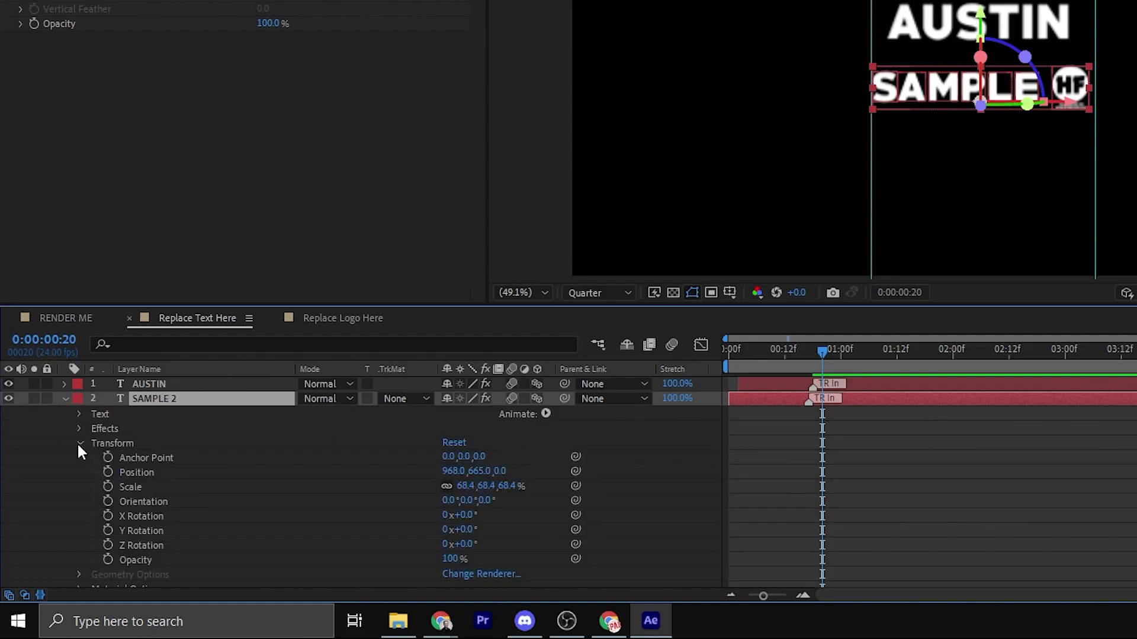
left_click_drag(480, 472, 434, 470)
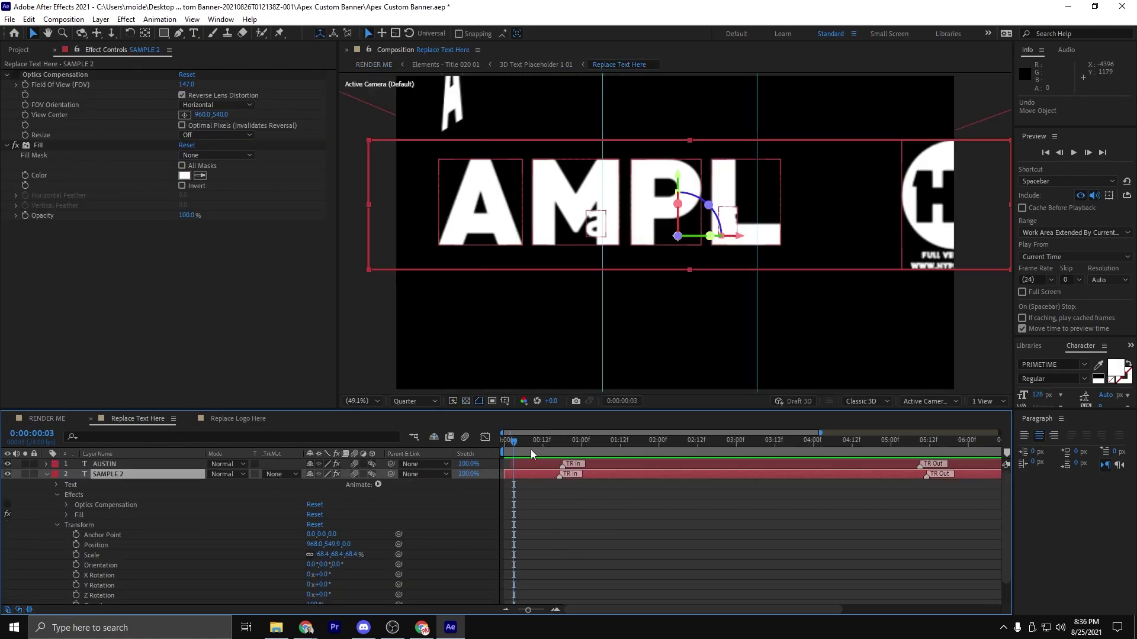
- Scrub through the text intro animation in the RENDER ME and Replace Text Here compositions
left_click(20, 420)
mouse_move(536, 441)
left_mouse_down()
mouse_move(571, 445)
mouse_move(541, 444)
mouse_move(555, 442)
left_mouse_up()
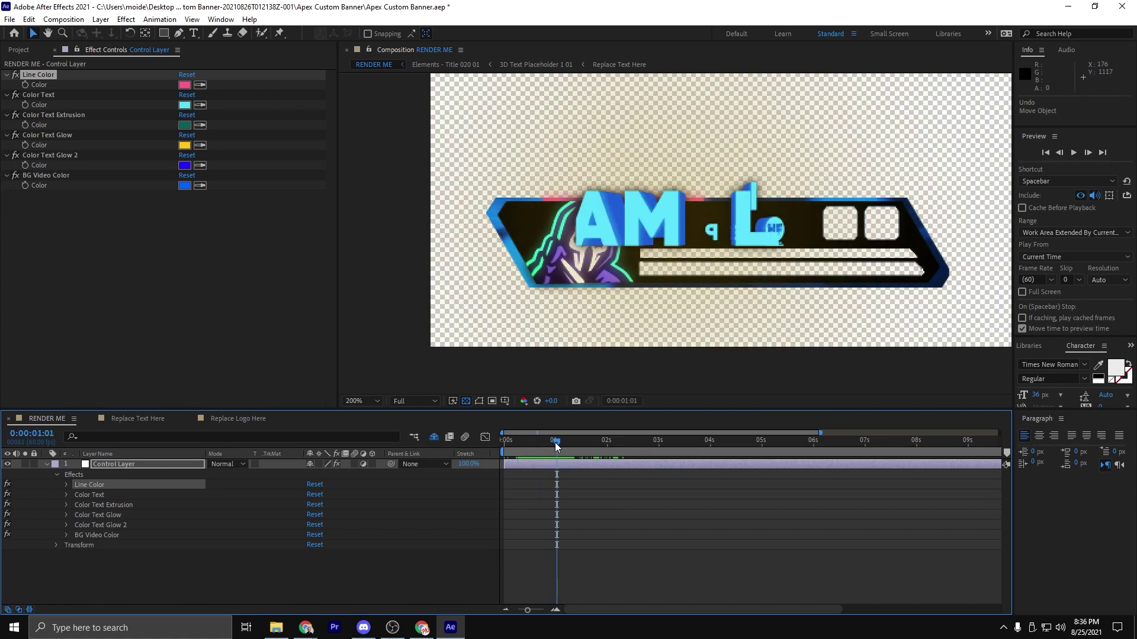
left_click(144, 418)
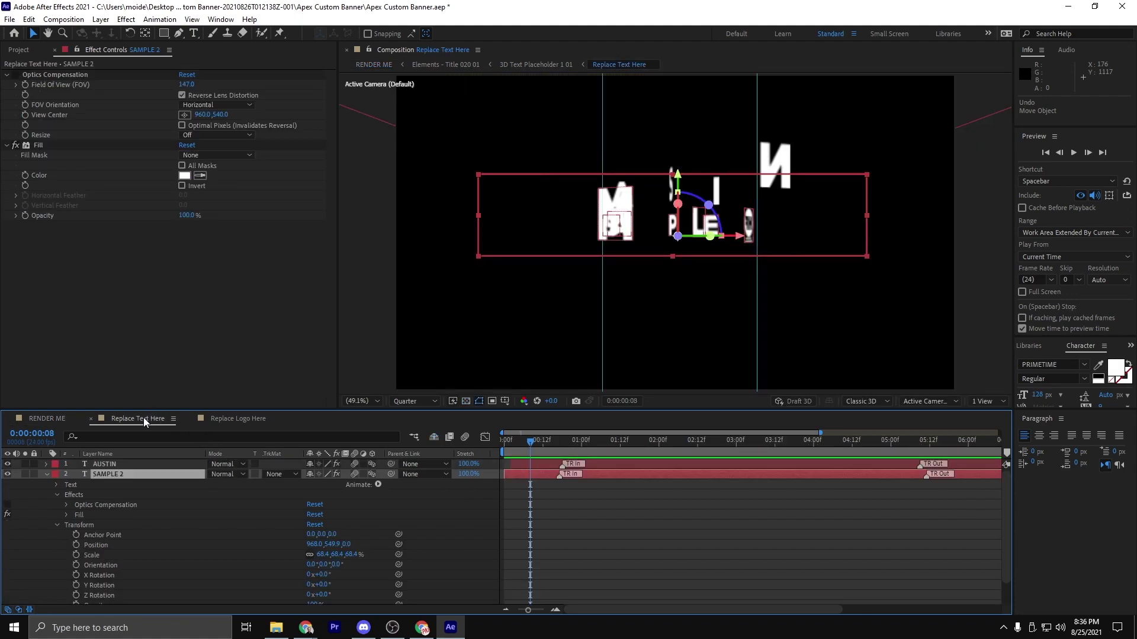
mouse_move(534, 445)
left_mouse_down()
mouse_move(514, 446)
mouse_move(549, 444)
left_mouse_up()
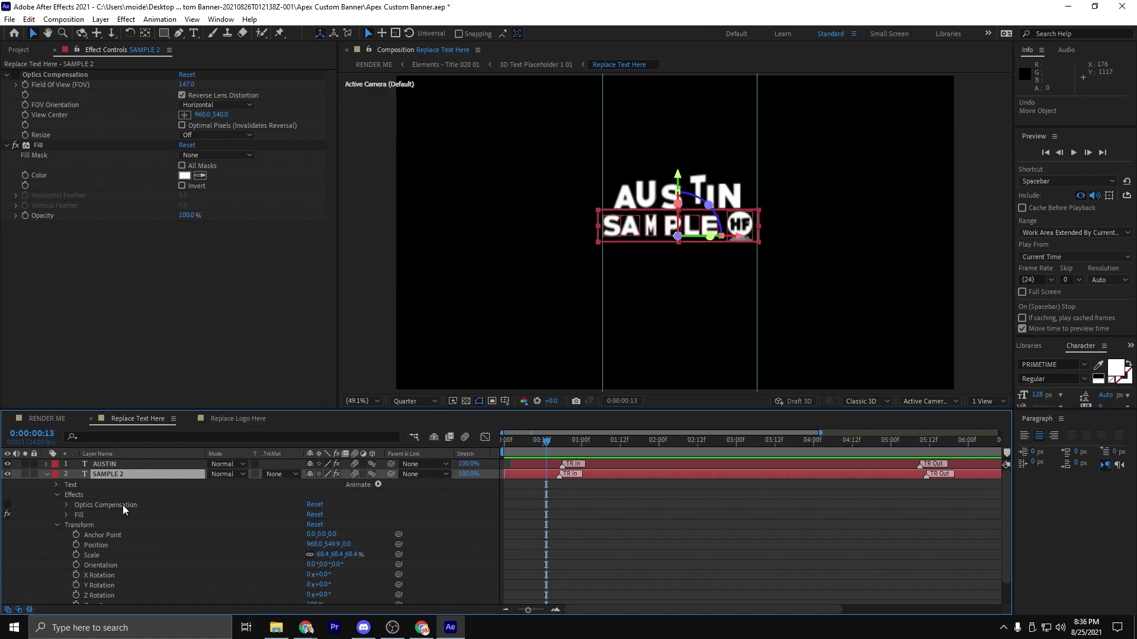
left_click_drag(577, 445, 513, 446)
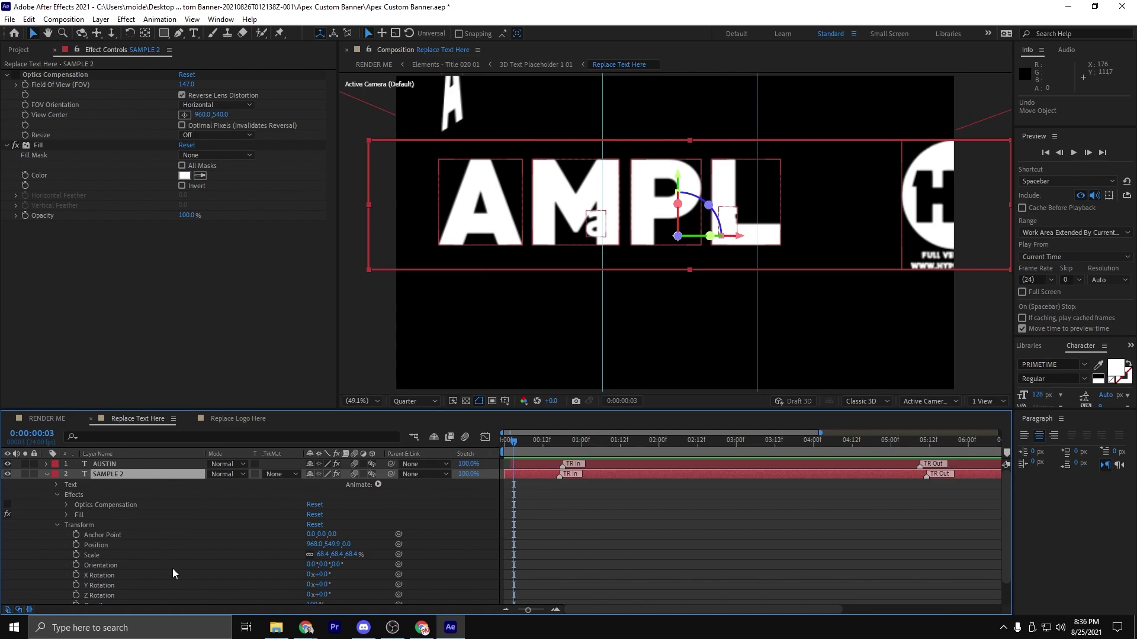
- Move the SAMPLE 2 layer along its Z axis to a Z position of -652.1 at the composition's first frame
left_click(103, 473)
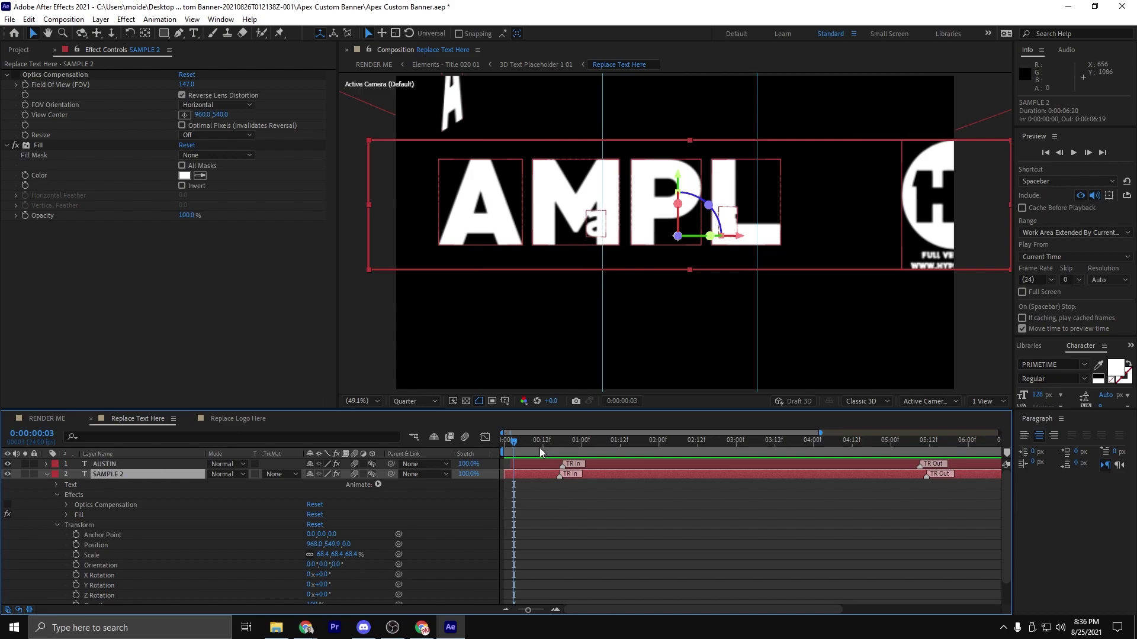
left_click(520, 443)
left_click_drag(520, 444, 510, 443)
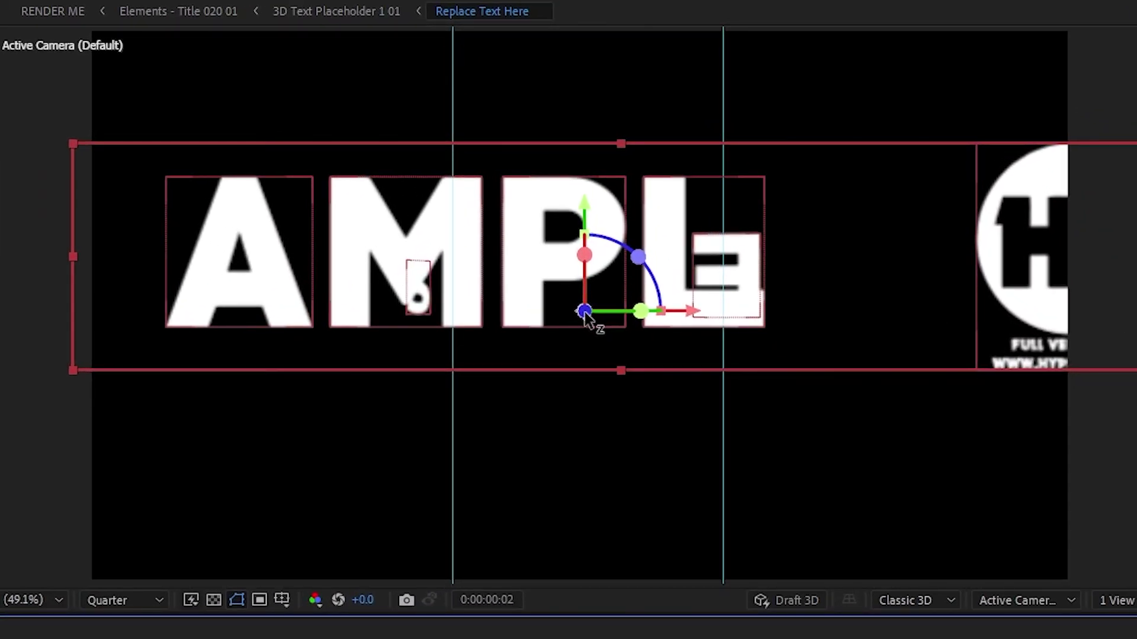
key("Page_Up")
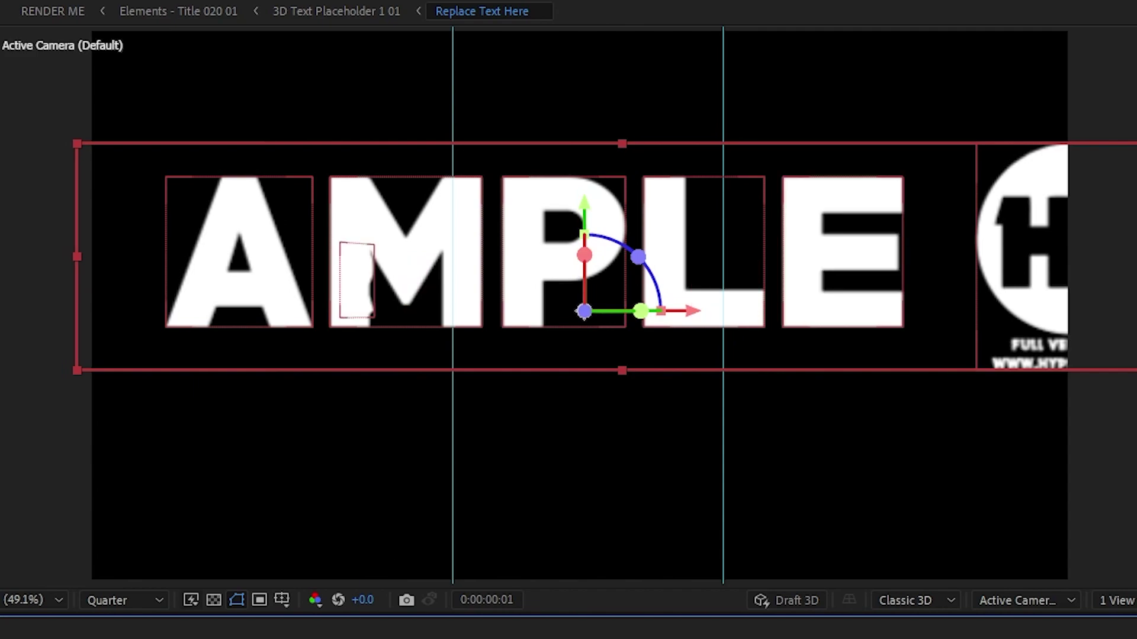
key("Page_Up")
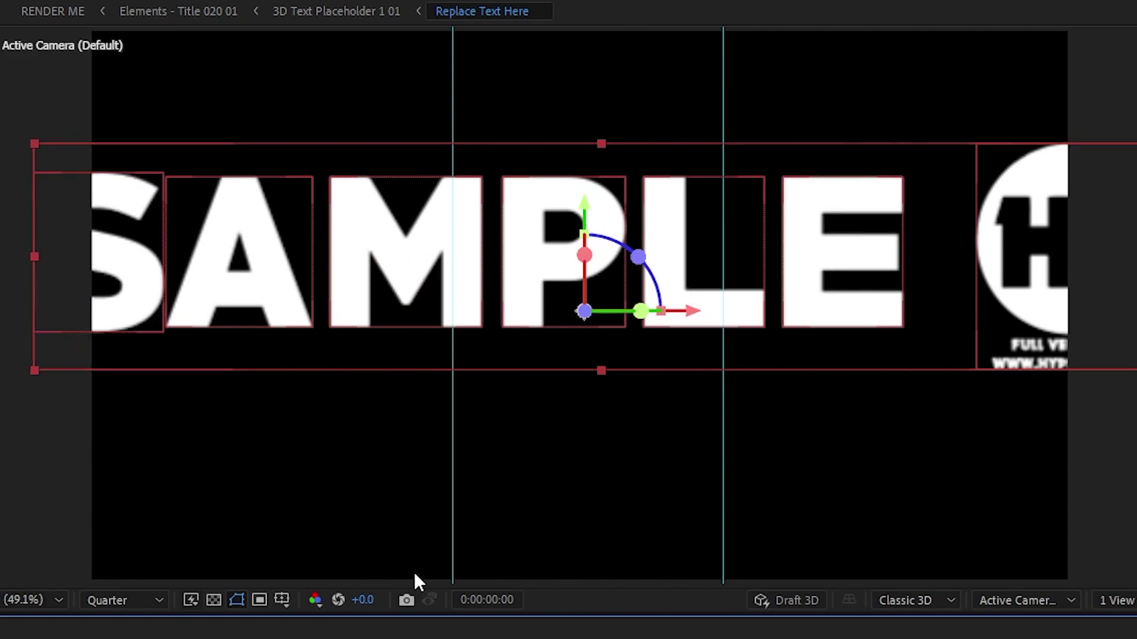
mouse_move(586, 317)
left_mouse_down()
mouse_move(604, 308)
mouse_move(556, 319)
mouse_move(784, 261)
mouse_move(361, 335)
mouse_move(2, 364)
mouse_move(578, 313)
left_mouse_up()
- Preview the text animation in Replace Text Here and the whole banner from the start of RENDER ME
key("space")
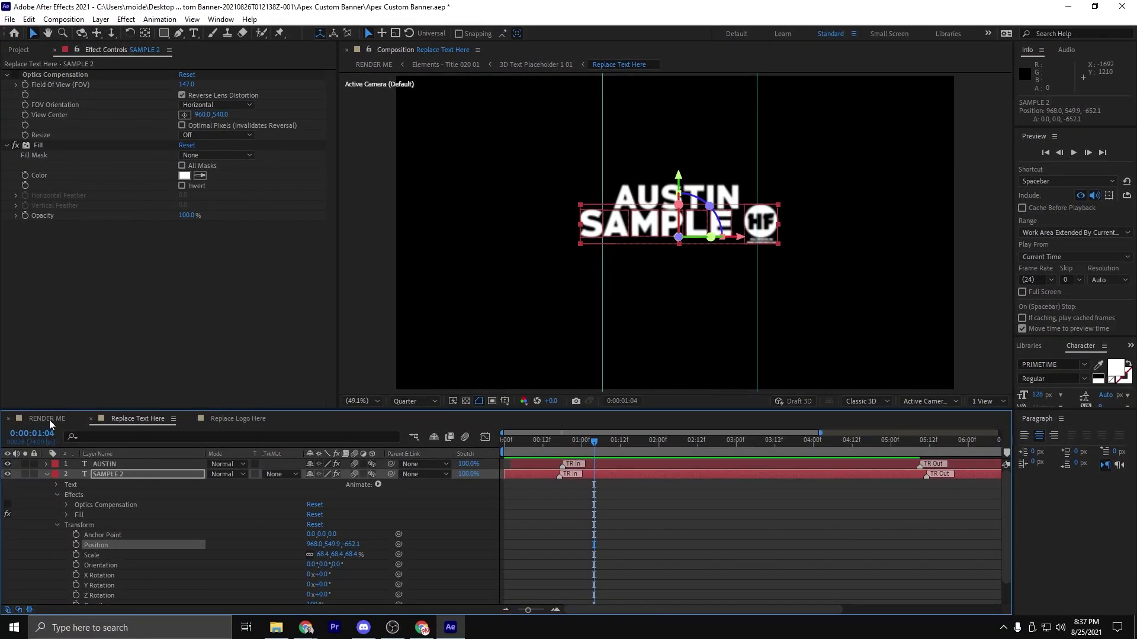
left_click(49, 420)
left_click_drag(592, 445, 505, 445)
key("space")
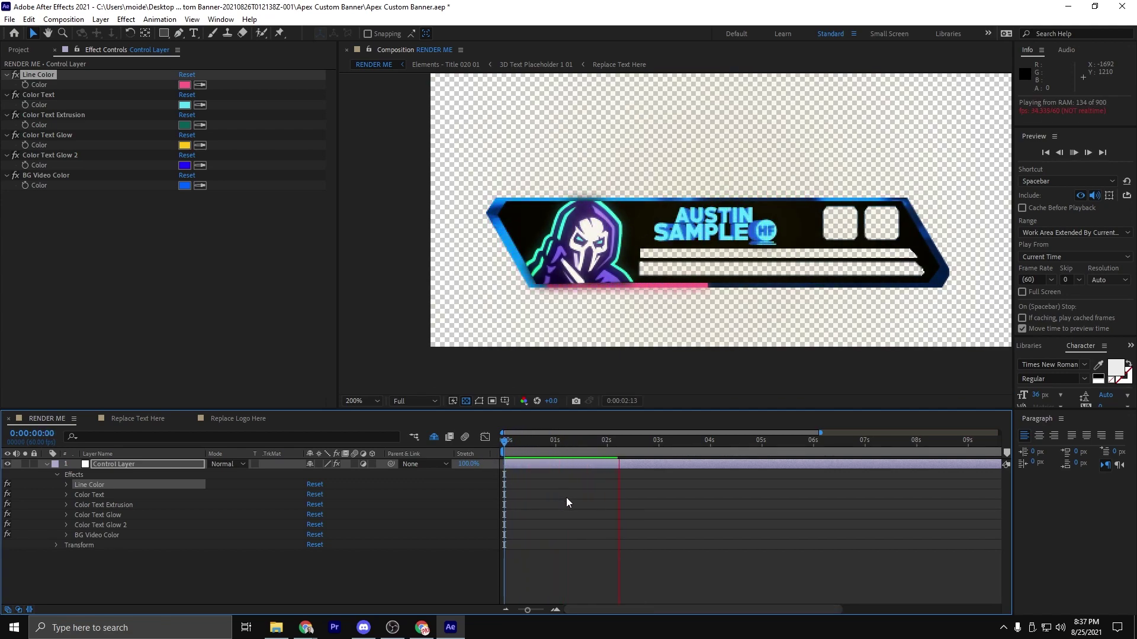
- Return to the Replace Text Here composition and move the current time to 0:00:00:08
left_click(619, 64)
mouse_move(592, 442)
left_mouse_down()
mouse_move(506, 445)
mouse_move(582, 445)
left_mouse_up()
left_click(529, 442)
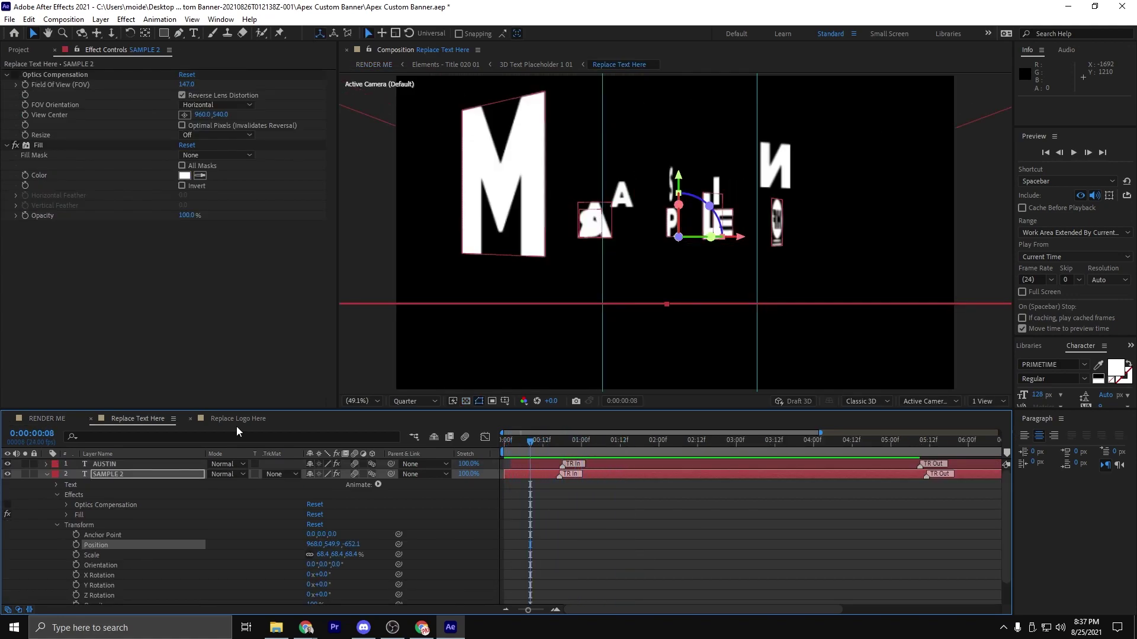
- Open the Replace Logo Here composition, view it at 100% and select the Sample Logo layer
left_click(240, 421)
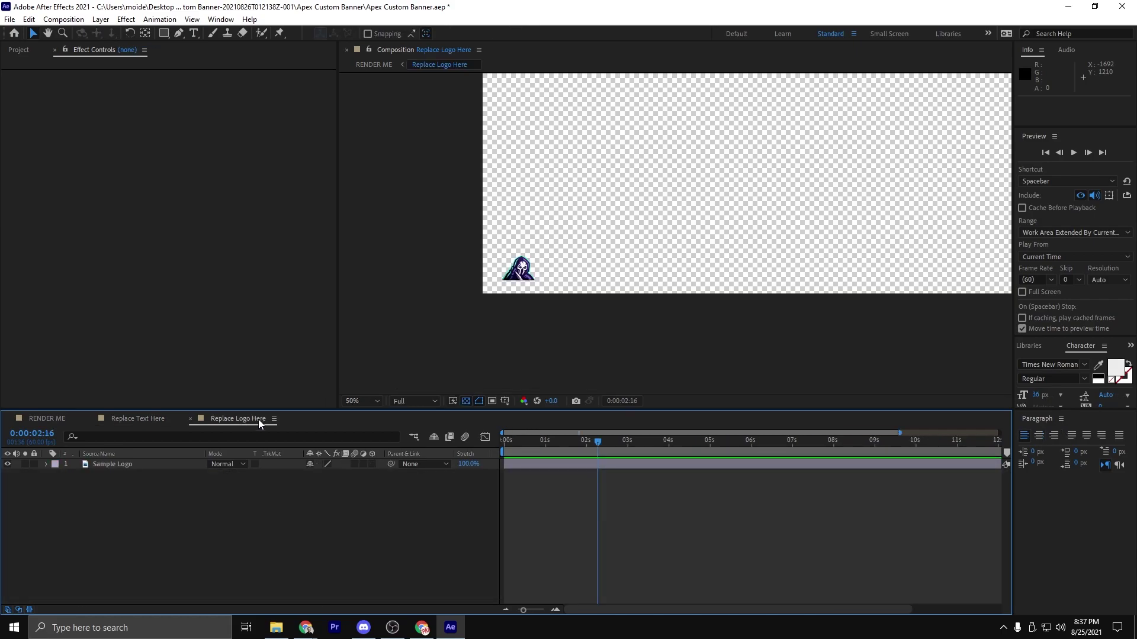
scroll(492, 399, "down", 3)
scroll(492, 399, "up", 3)
scroll(491, 399, "down", 2)
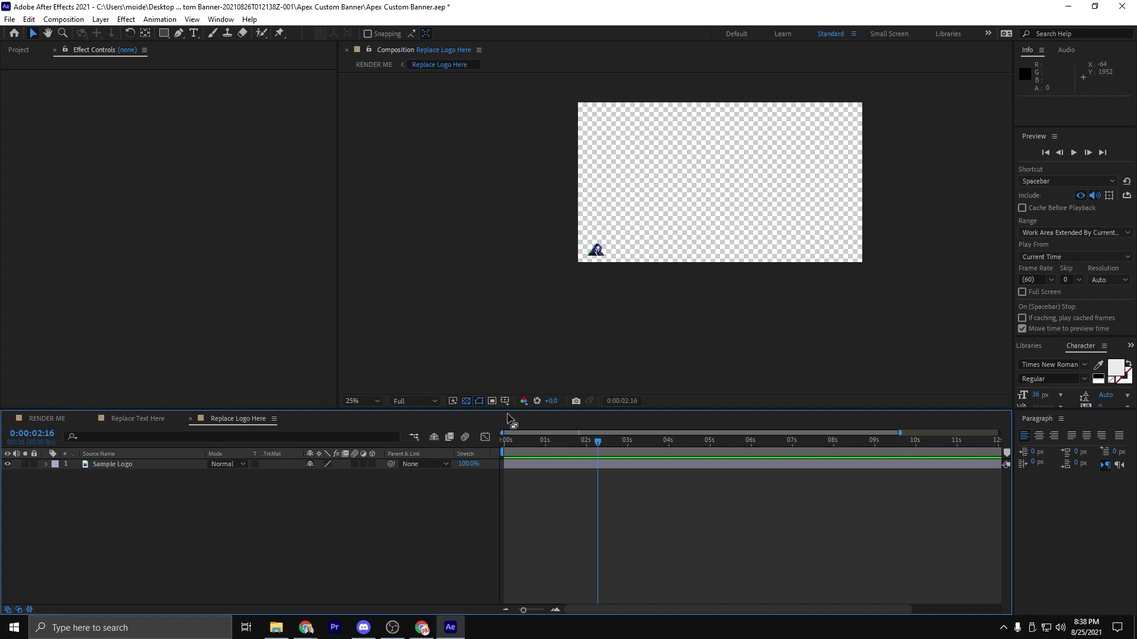
key("slash")
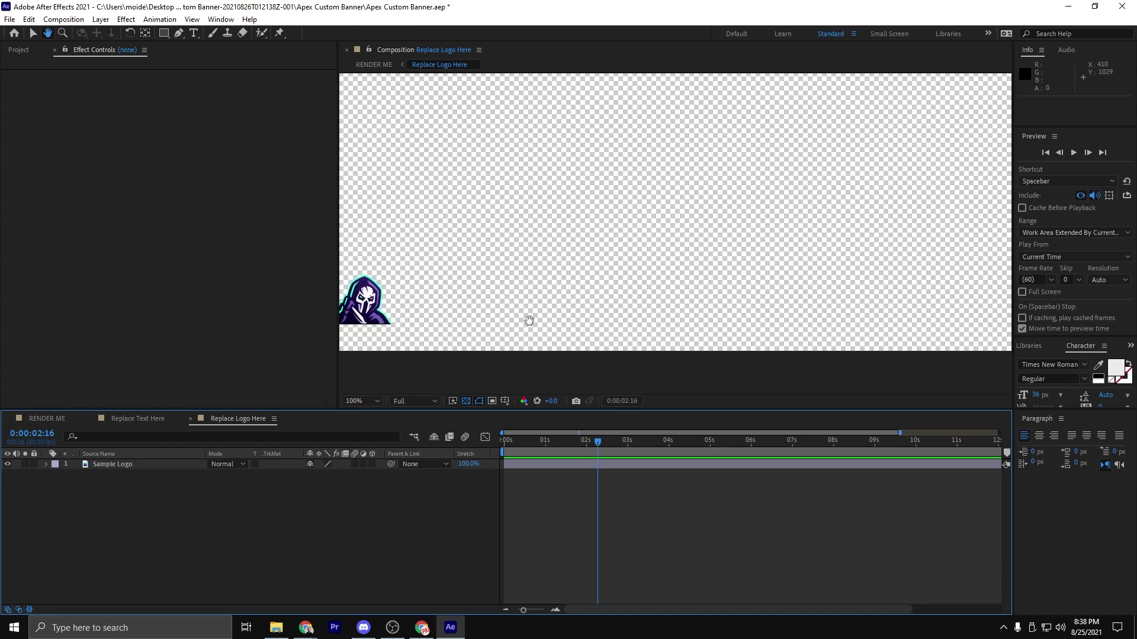
left_click_drag(527, 319, 680, 261)
left_click(124, 466)
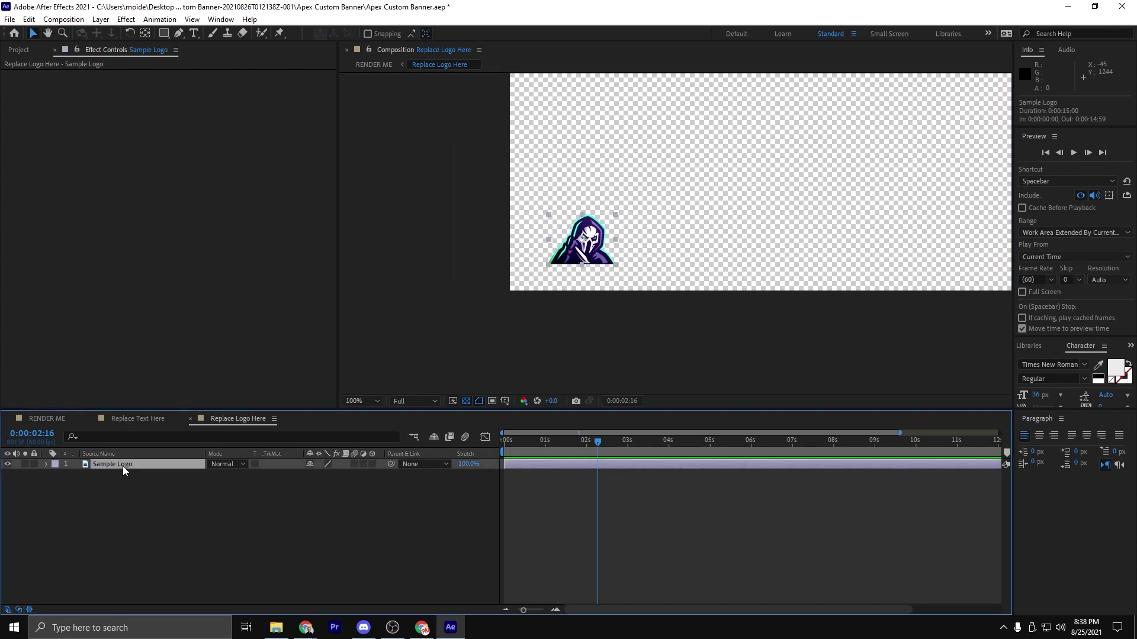
- Import the wolf-gaming-logo PNG into the project and place it above Sample Logo in the Replace Logo Here composition
left_click(19, 50)
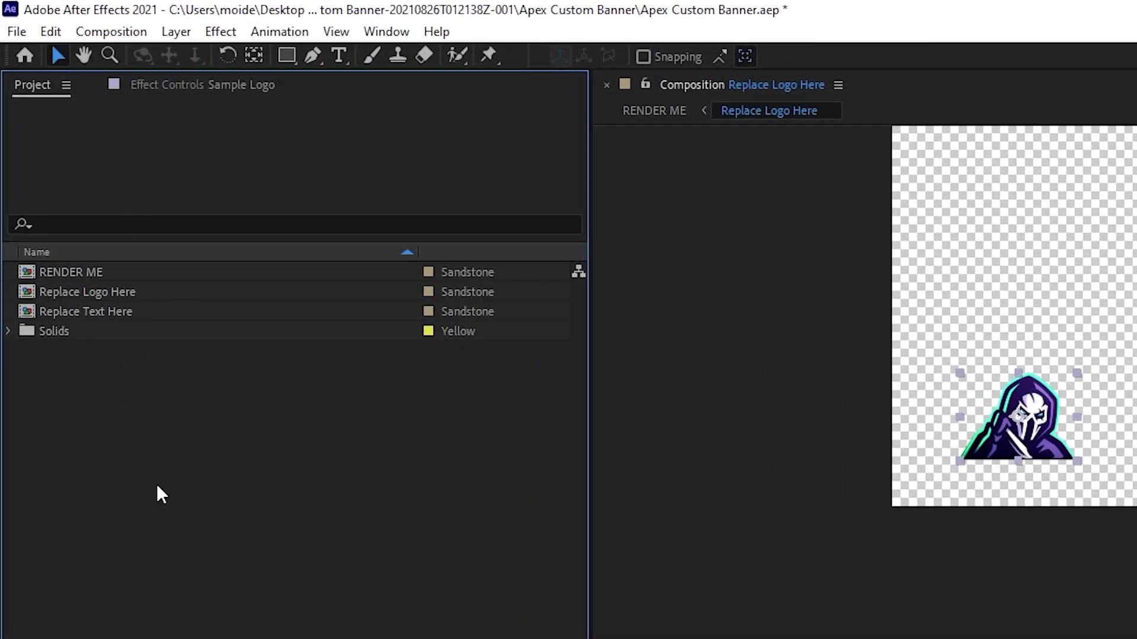
right_click(178, 445)
mouse_move(237, 550)
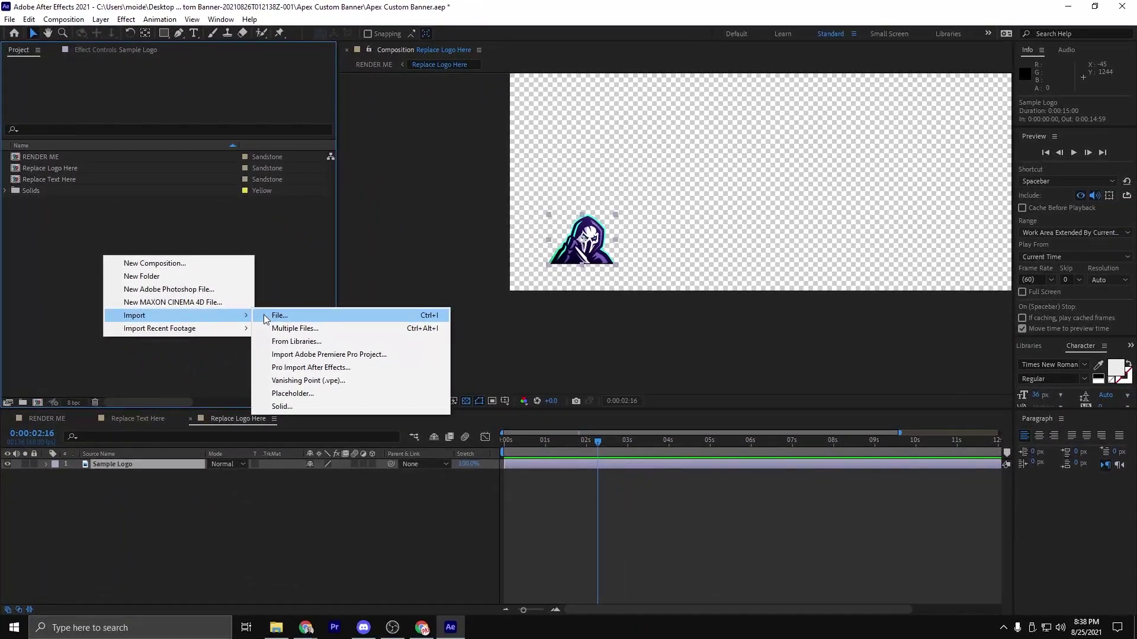
left_click(265, 319)
double_click(194, 128)
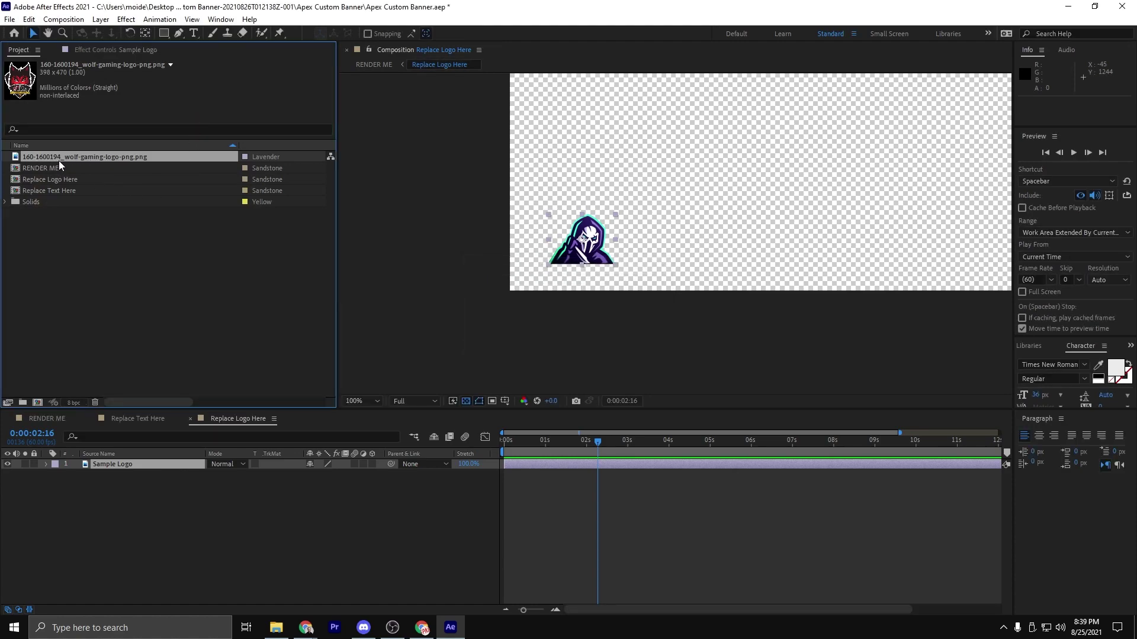
left_click_drag(84, 159, 126, 466)
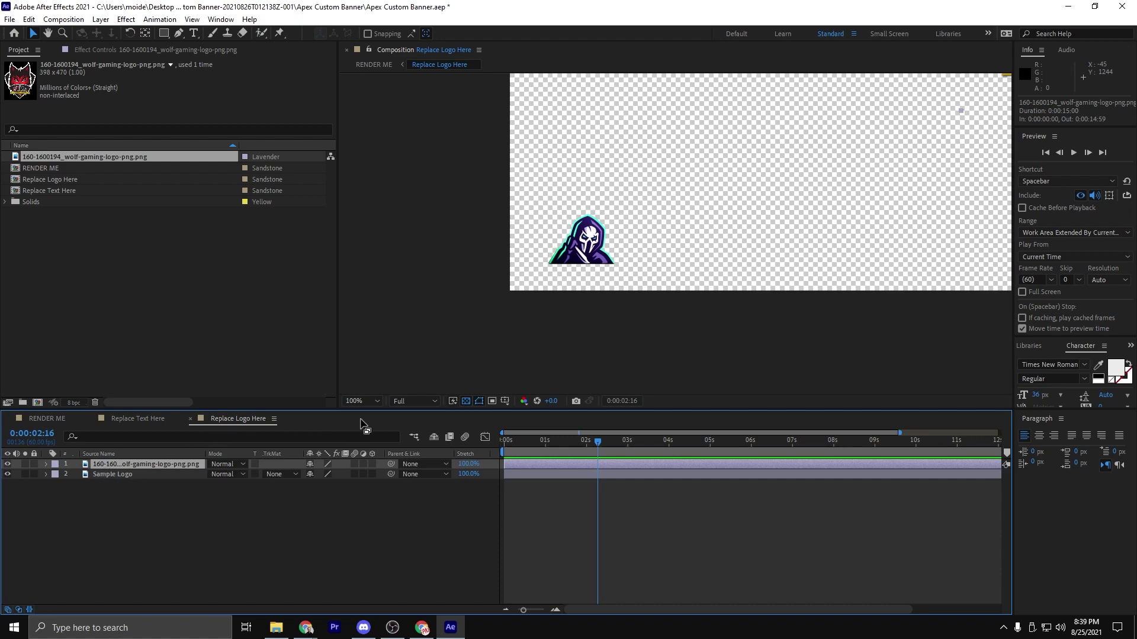
- Shrink the wolf logo over the sample logo's spot at position 124, 989 and hide the Sample Logo layer
left_click_drag(782, 181, 734, 166)
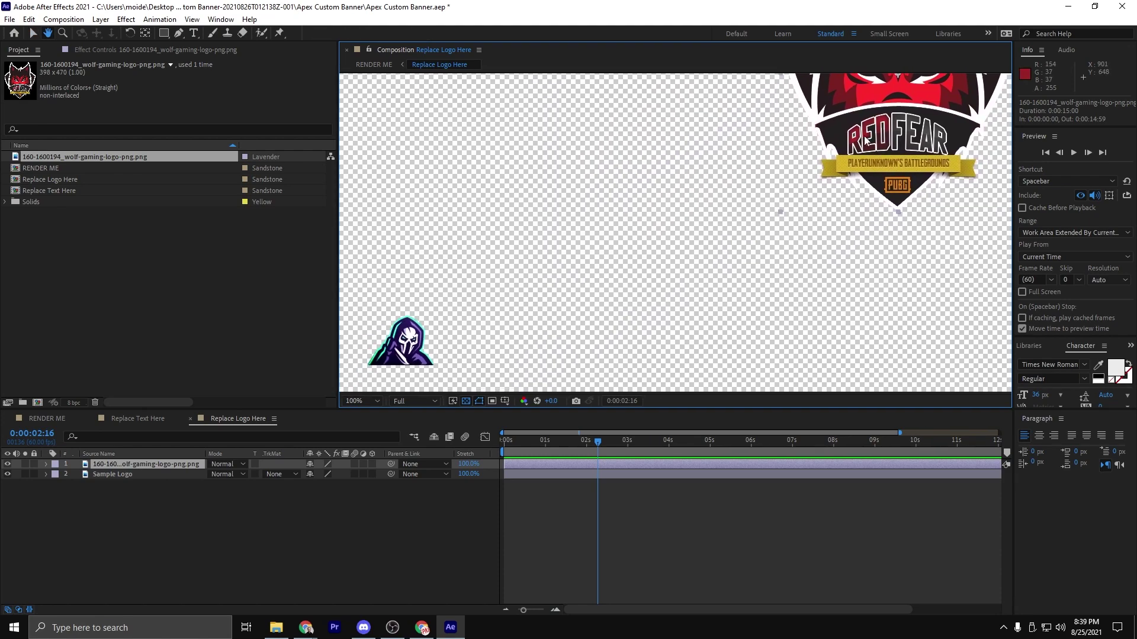
left_click(33, 34)
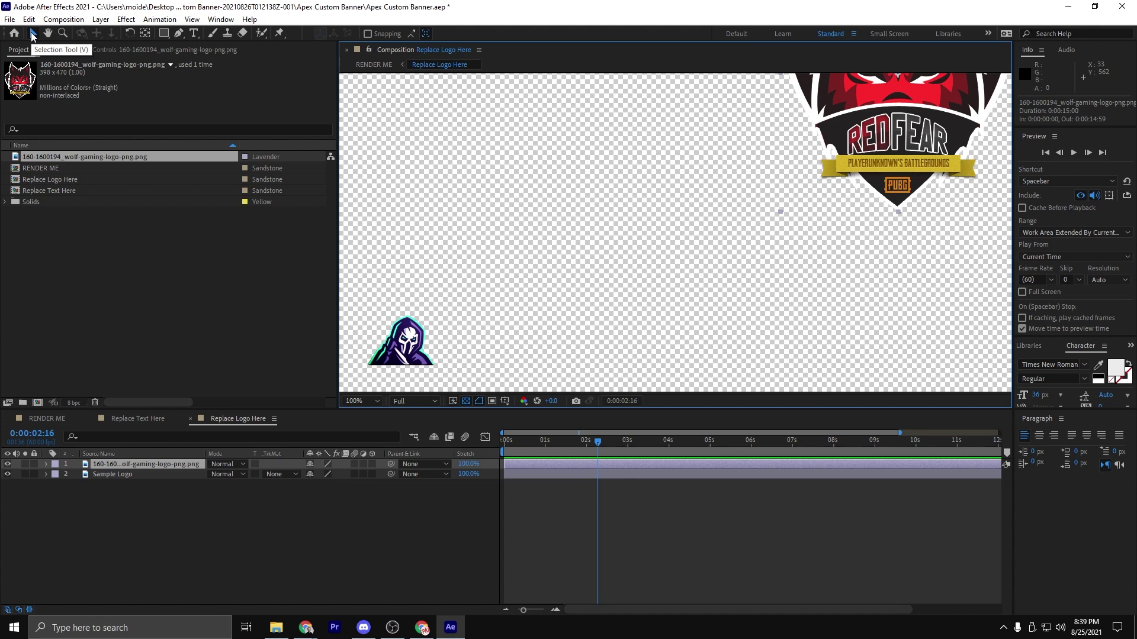
left_click_drag(880, 126, 405, 342)
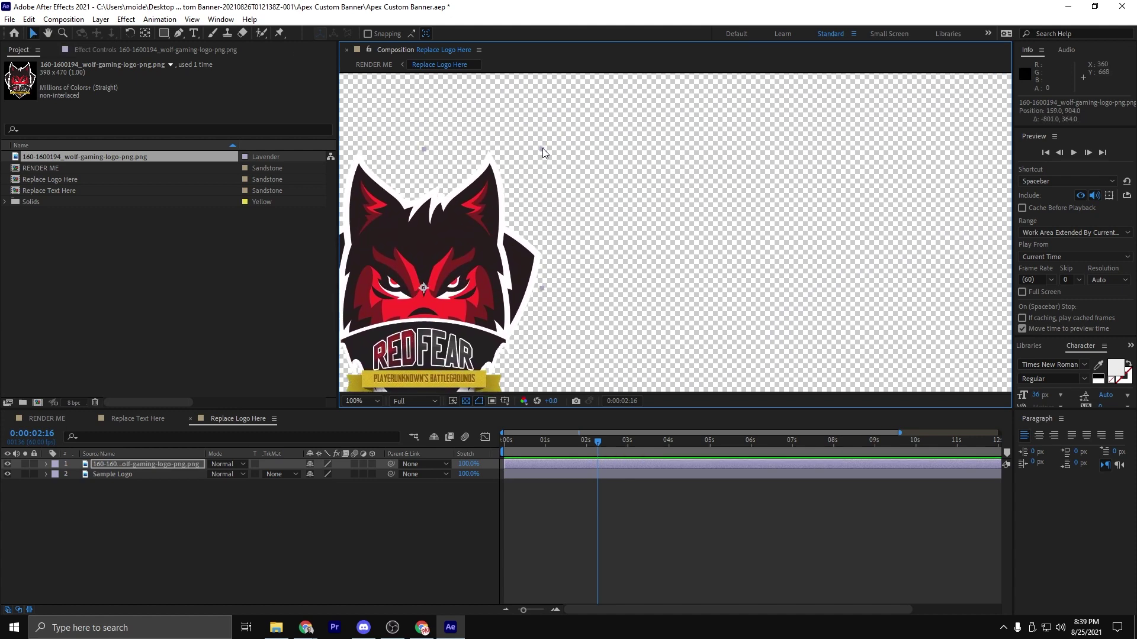
left_click_drag(542, 148, 416, 326)
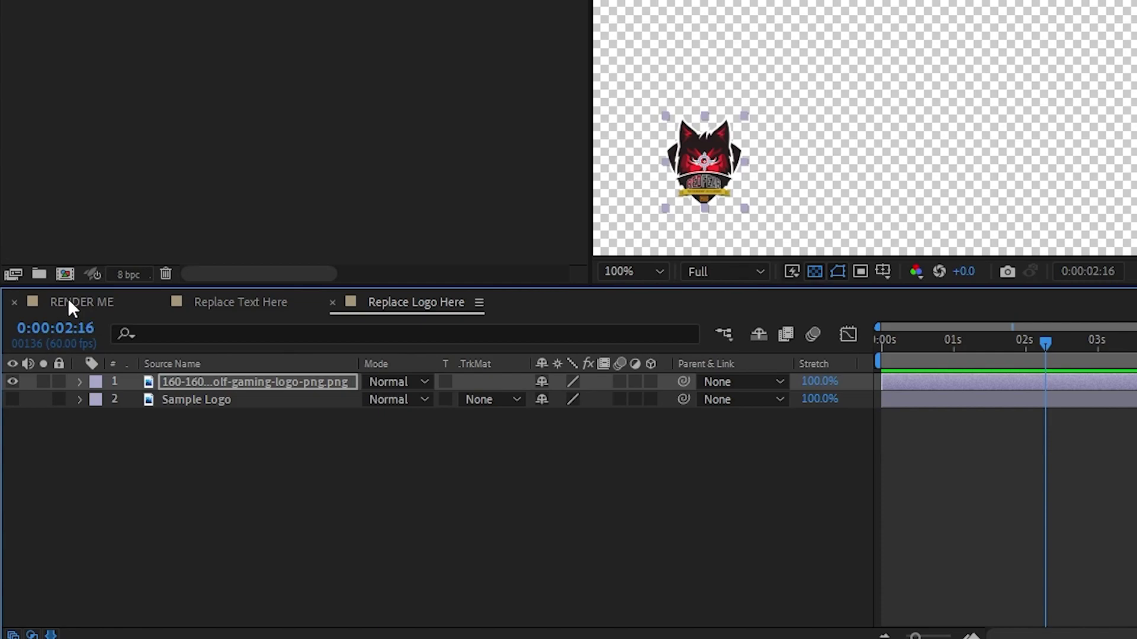
- Check how the wolf logo sits inside the banner in RENDER ME at 0:00:00:22
left_click(68, 300)
left_click_drag(894, 386, 761, 396)
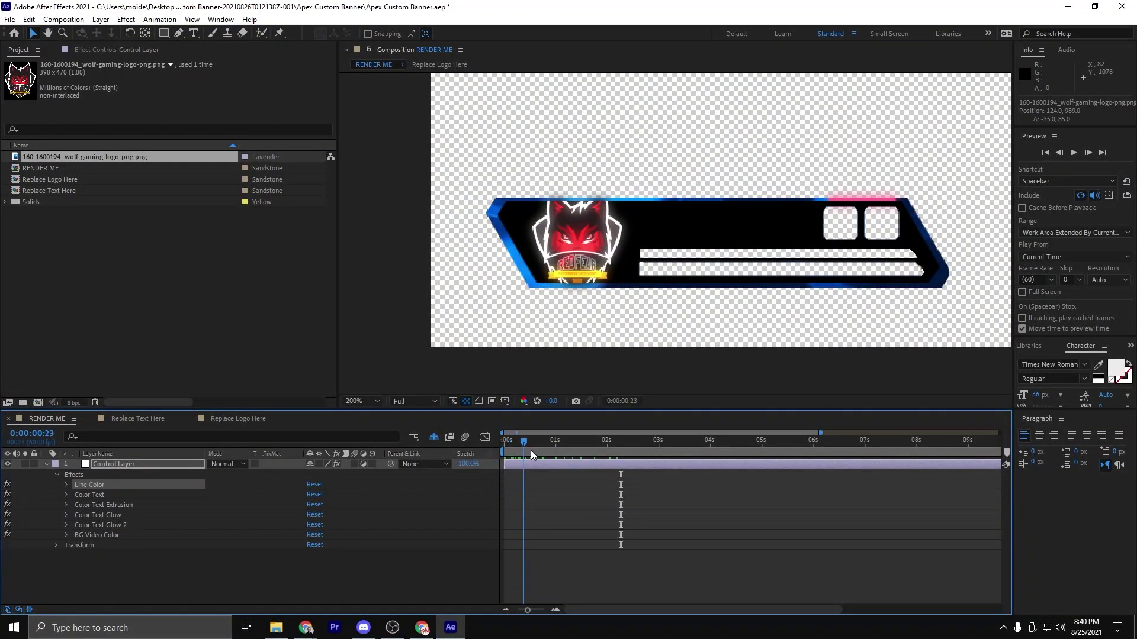
mouse_move(531, 455)
left_mouse_down()
mouse_move(818, 457)
mouse_move(504, 453)
mouse_move(712, 443)
mouse_move(507, 448)
mouse_move(523, 442)
left_mouse_up()
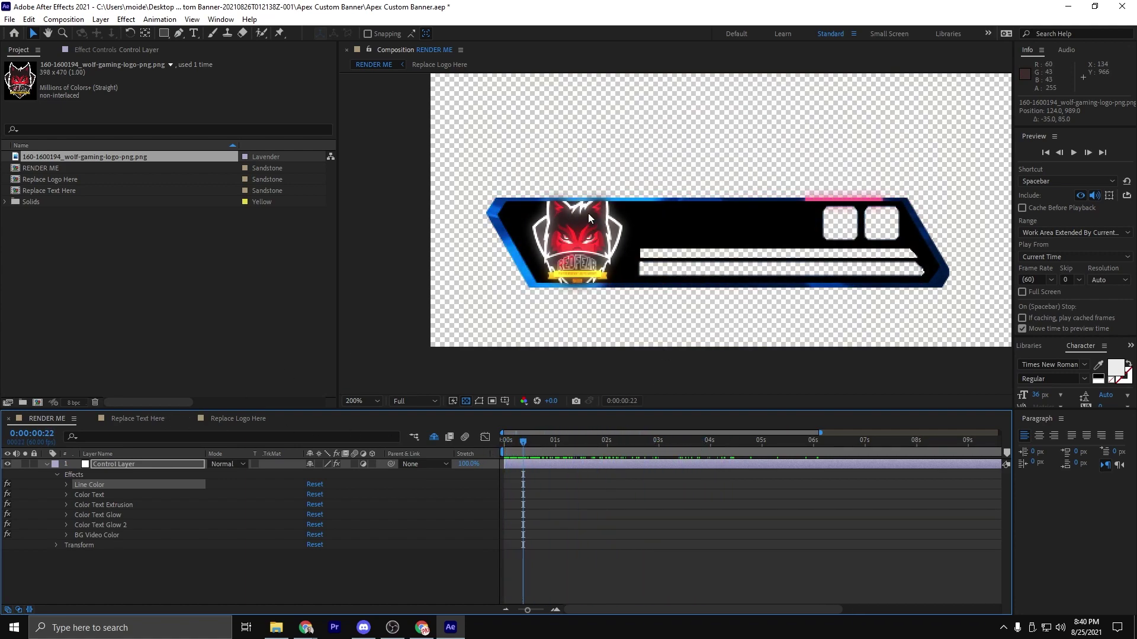
- Nudge the wolf logo in Replace Logo Here to position 127, 998
left_click(233, 421)
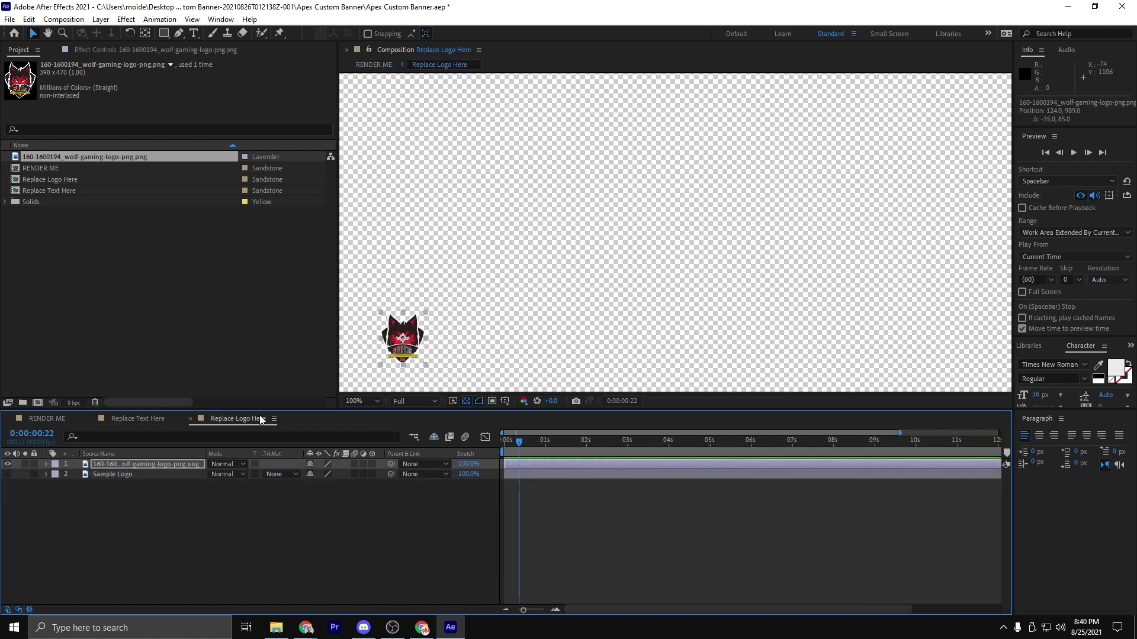
left_click(408, 350)
left_click_drag(409, 349, 411, 351)
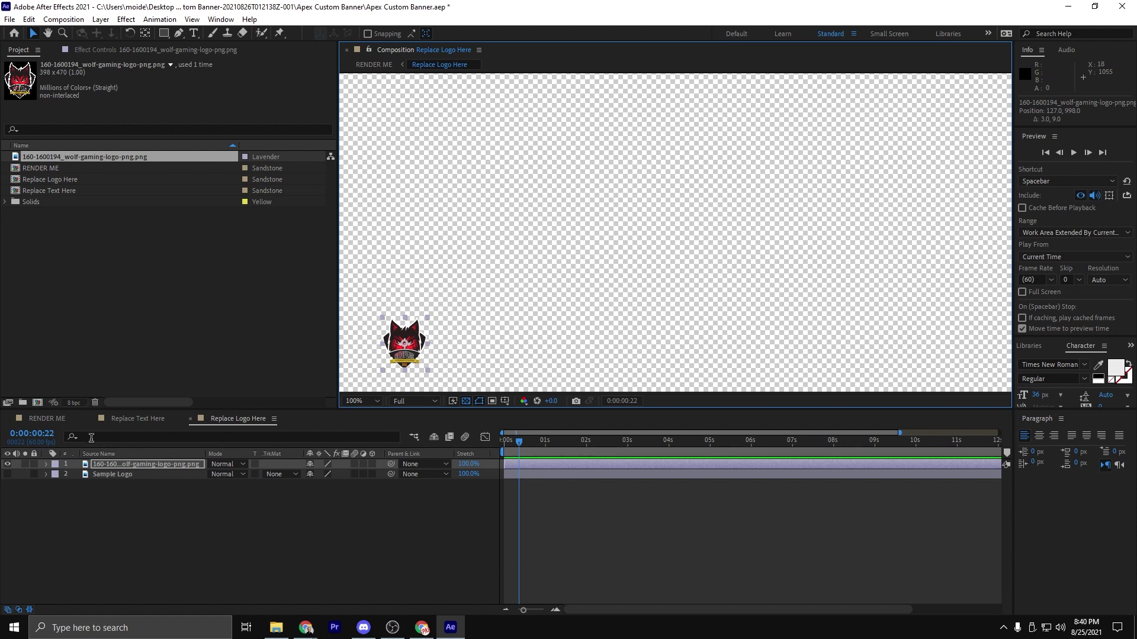
- Preview the banner animation in RENDER ME from its first frame
left_click(47, 420)
left_click_drag(525, 445, 497, 442)
key("space")
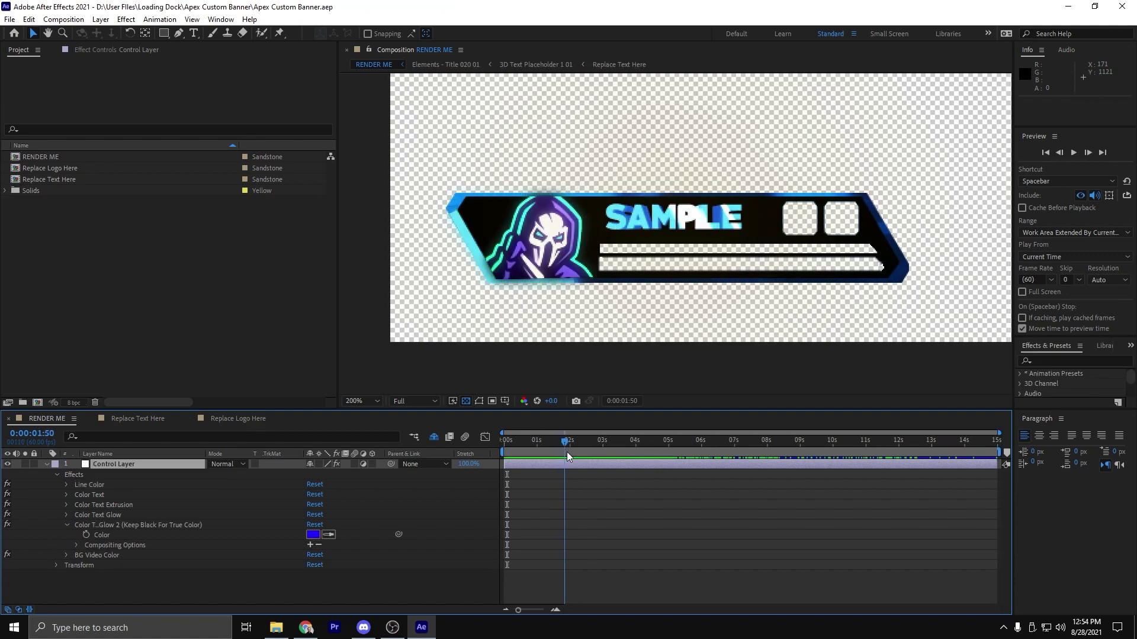
- Move the current time in RENDER ME to 0:00:01:55 and add the composition to the render queue
mouse_move(567, 452)
left_mouse_down()
mouse_move(620, 459)
mouse_move(509, 479)
mouse_move(585, 474)
mouse_move(566, 474)
left_mouse_up()
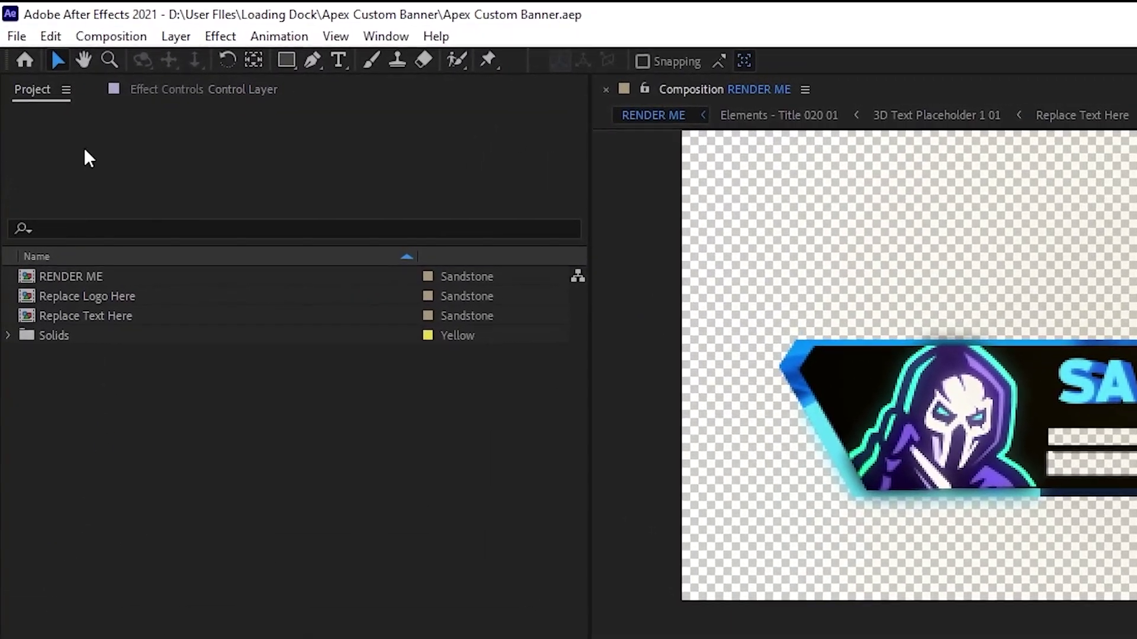
left_click(87, 27)
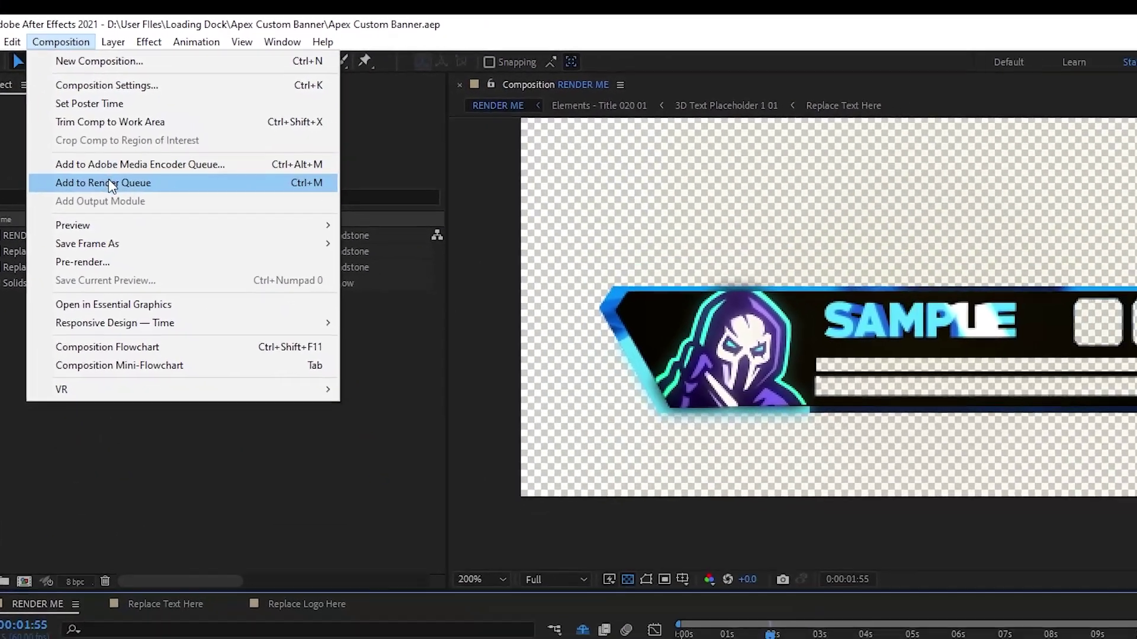
left_click(163, 211)
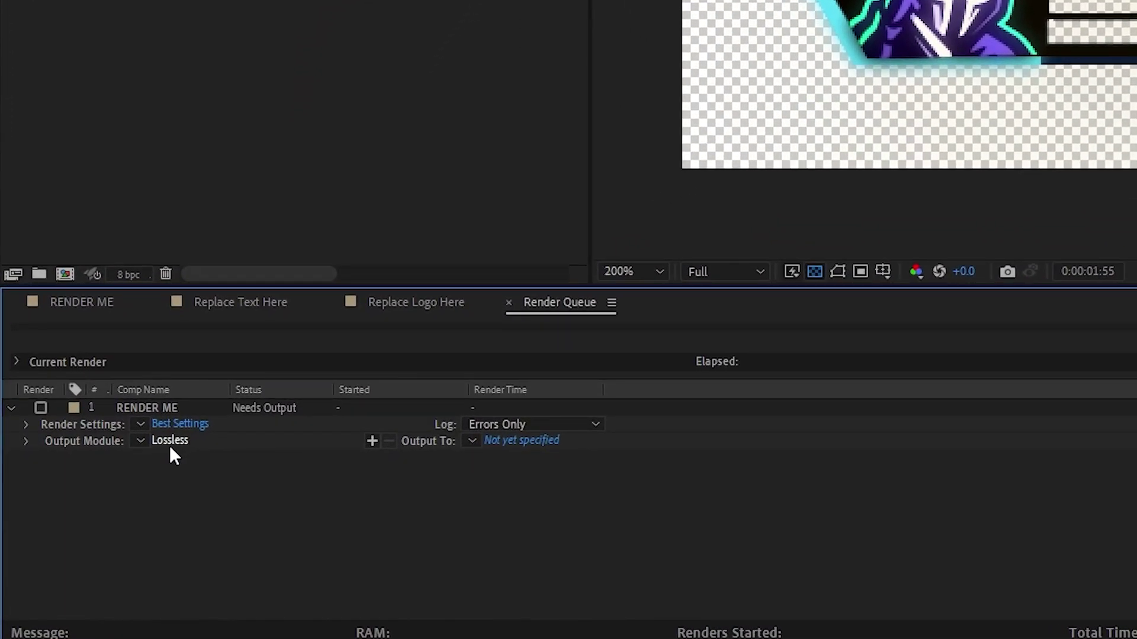
- Configure the output module to the QuickTime format with RGB + Alpha channels
left_click(169, 443)
left_click(477, 58)
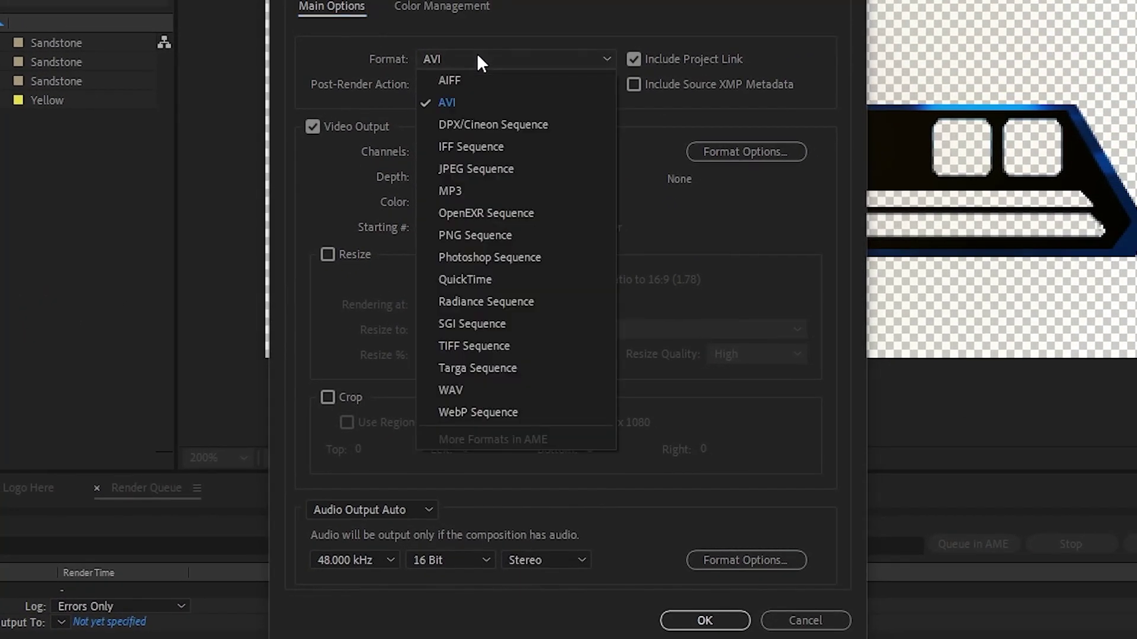
left_click(464, 282)
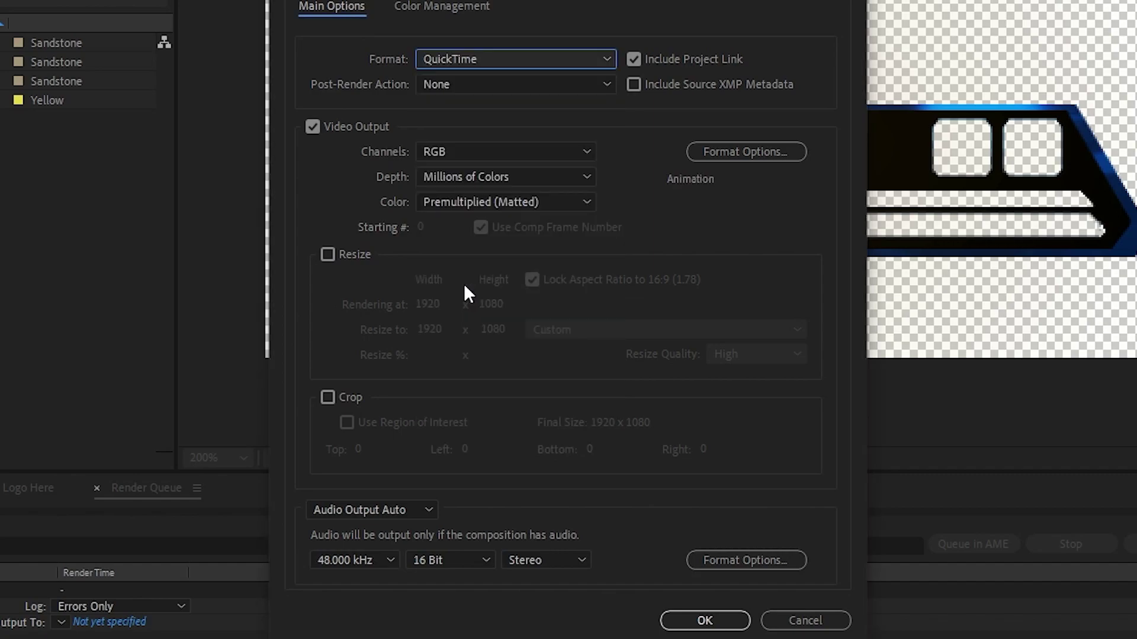
left_click(496, 150)
left_click(485, 219)
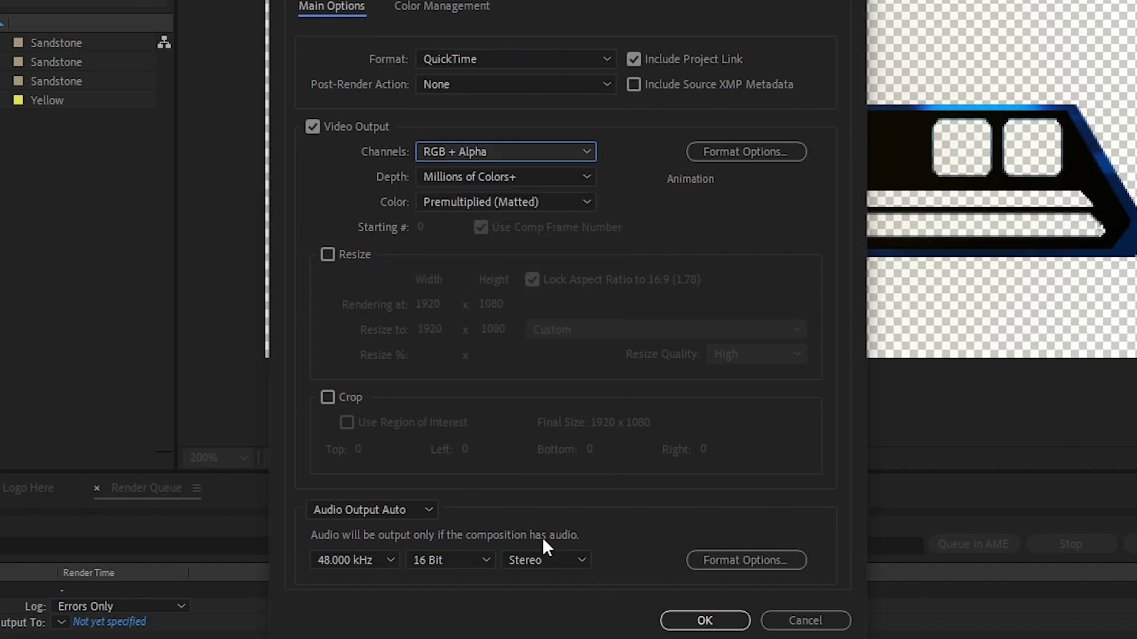
left_click(705, 621)
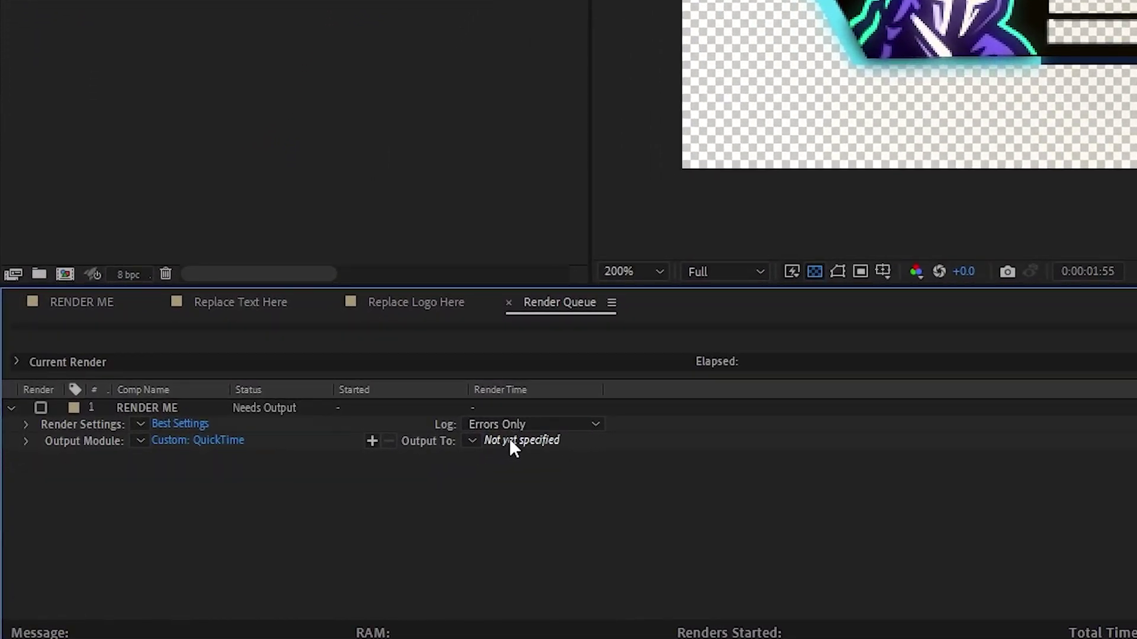
- Set the render output to RENDER ME.mov in the Loading Dock folder and start the render
left_click(292, 497)
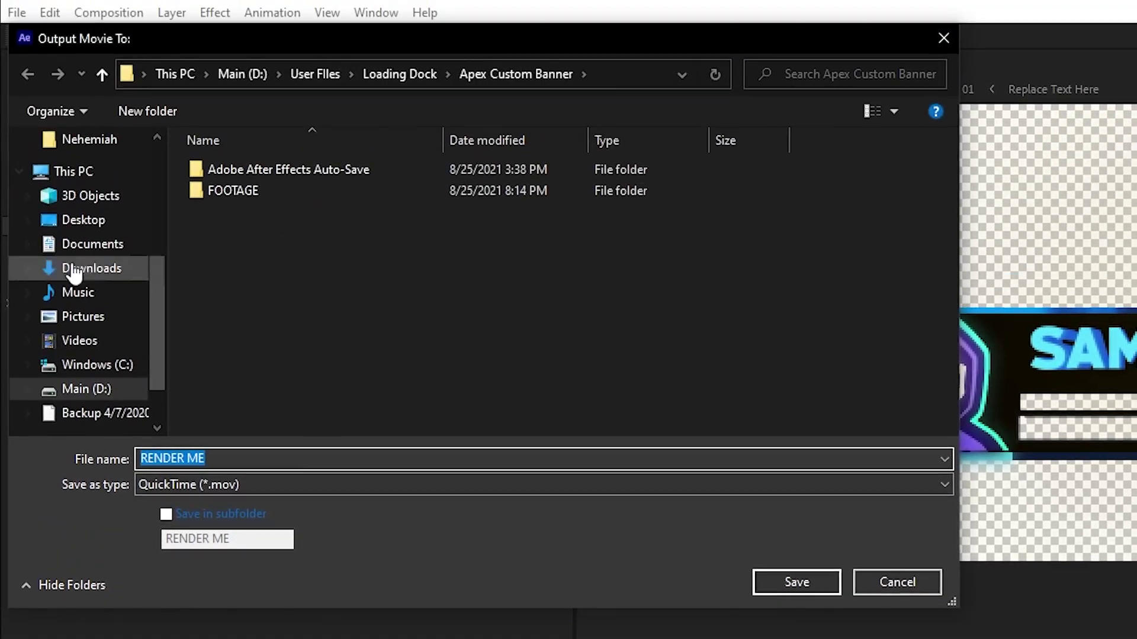
scroll(74, 274, "up", 4)
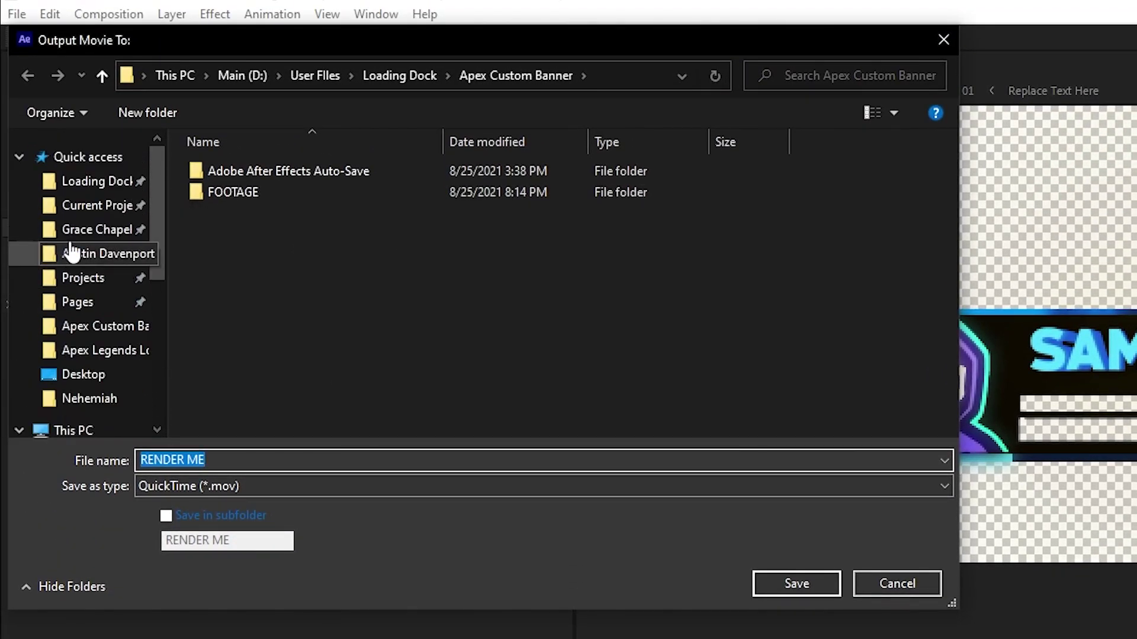
key("Return")
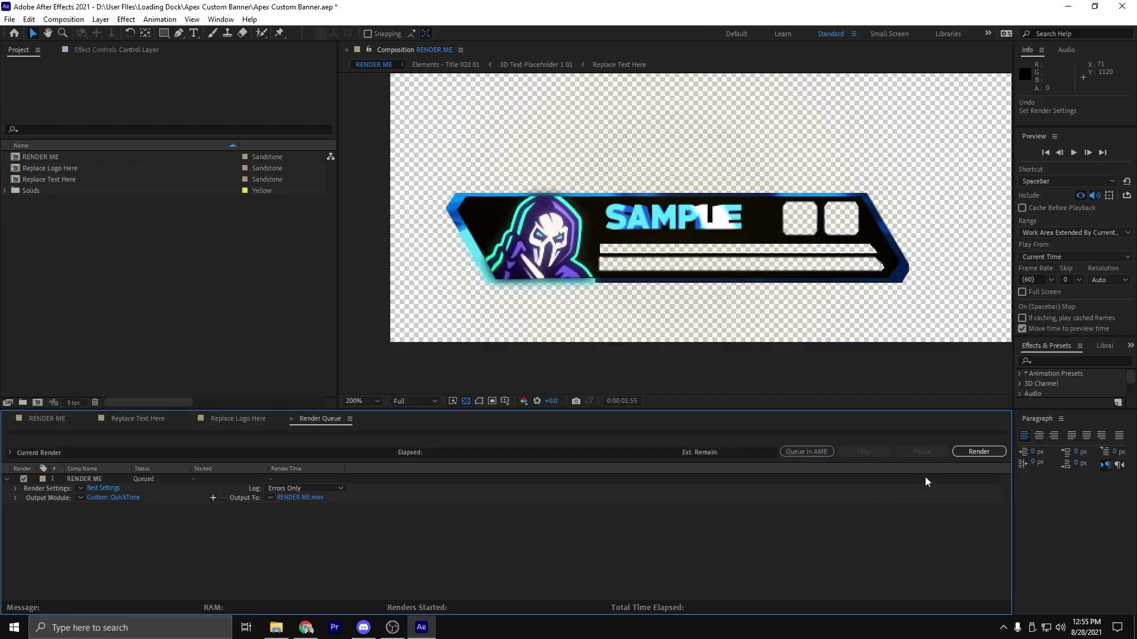
left_click(981, 453)
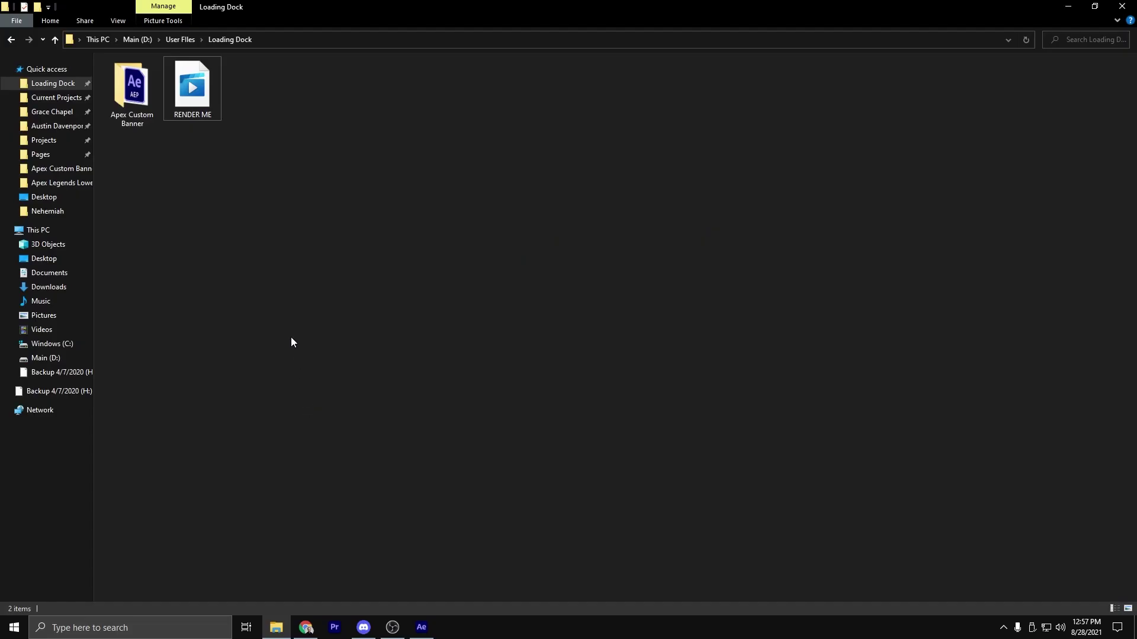
- Switch to OBS and add a new Media Source named Apex to the scene
left_click_drag(271, 203, 247, 113)
left_click(392, 627)
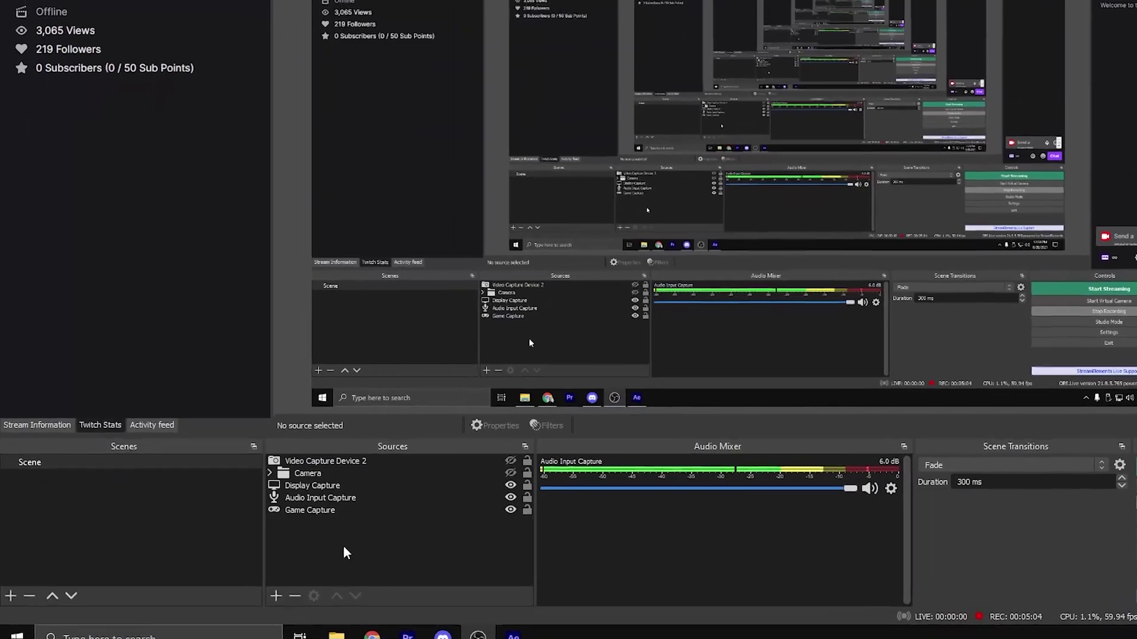
right_click(283, 551)
mouse_move(598, 388)
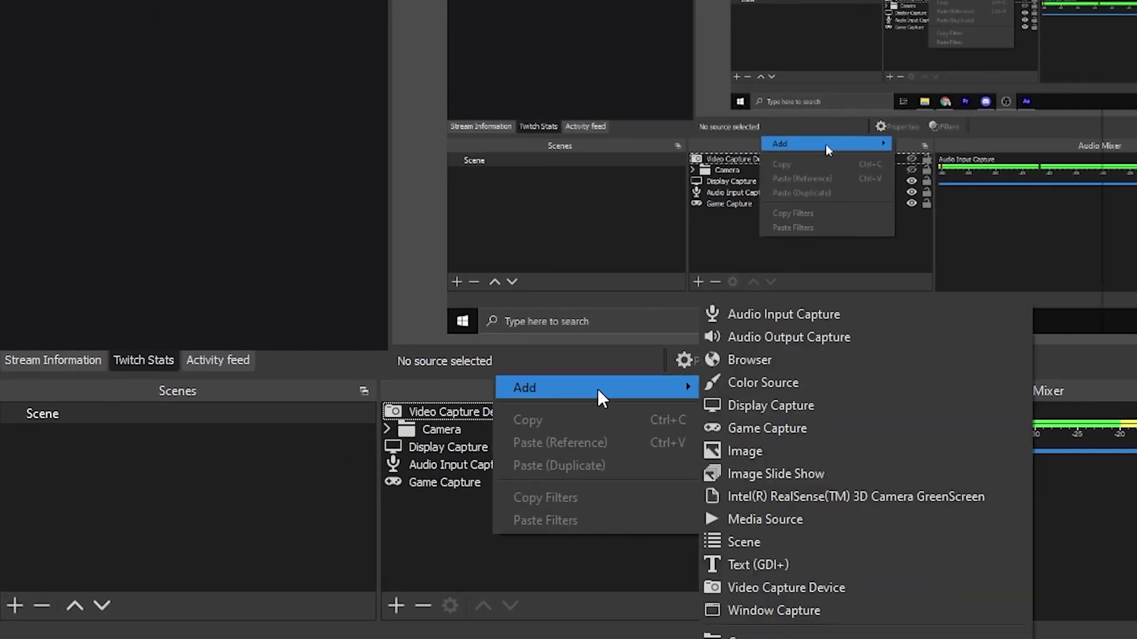
left_click(728, 521)
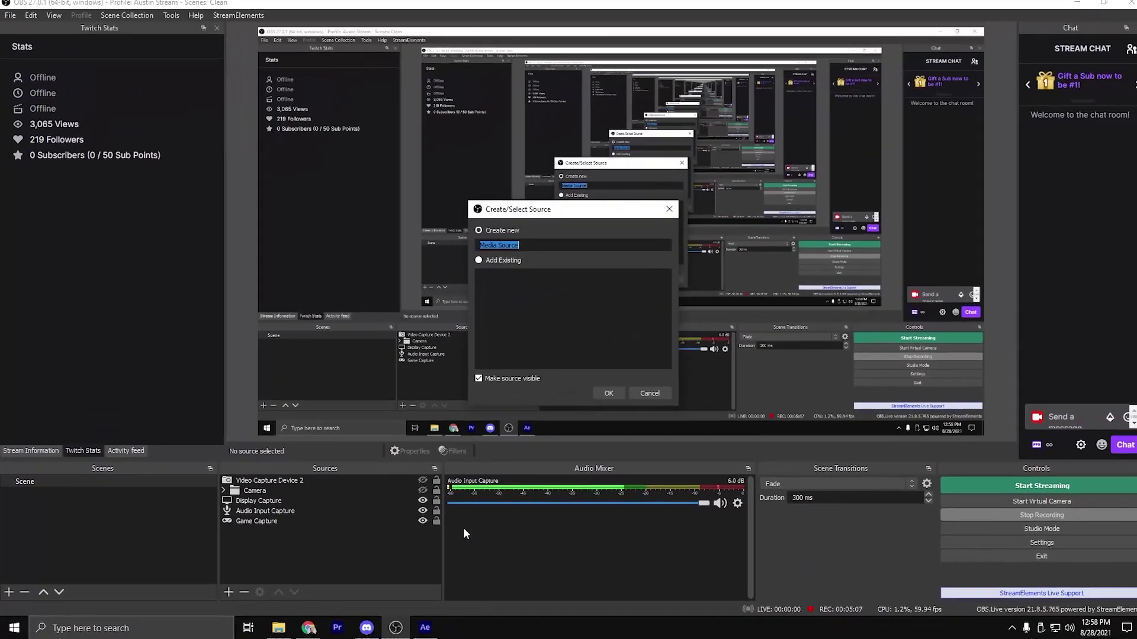
type("Apex")
key("Return")
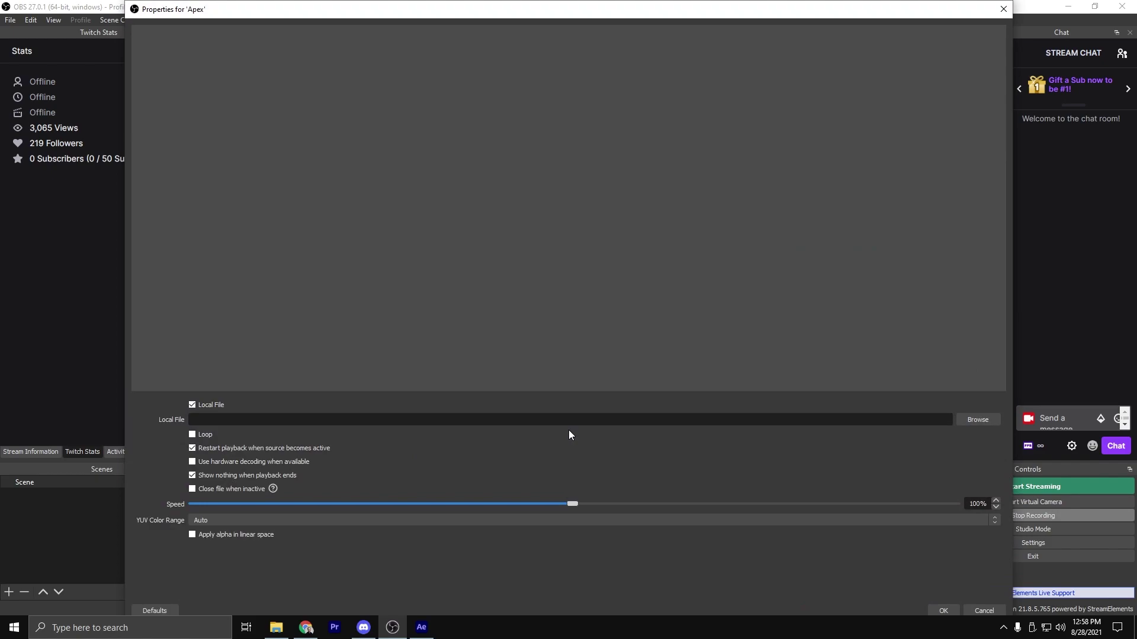
- Load RENDER ME.mov from the Loading Dock folder into the Apex source and enable looping
left_click(987, 420)
scroll(176, 145, "down", 3)
scroll(176, 145, "up", 1)
left_click(177, 115)
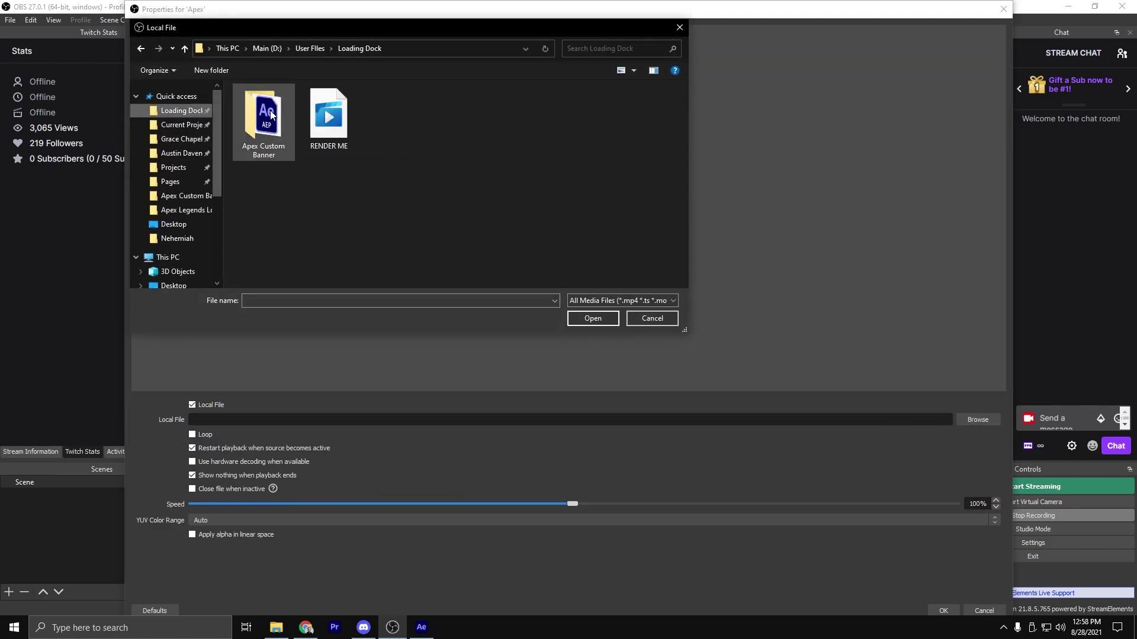
double_click(325, 118)
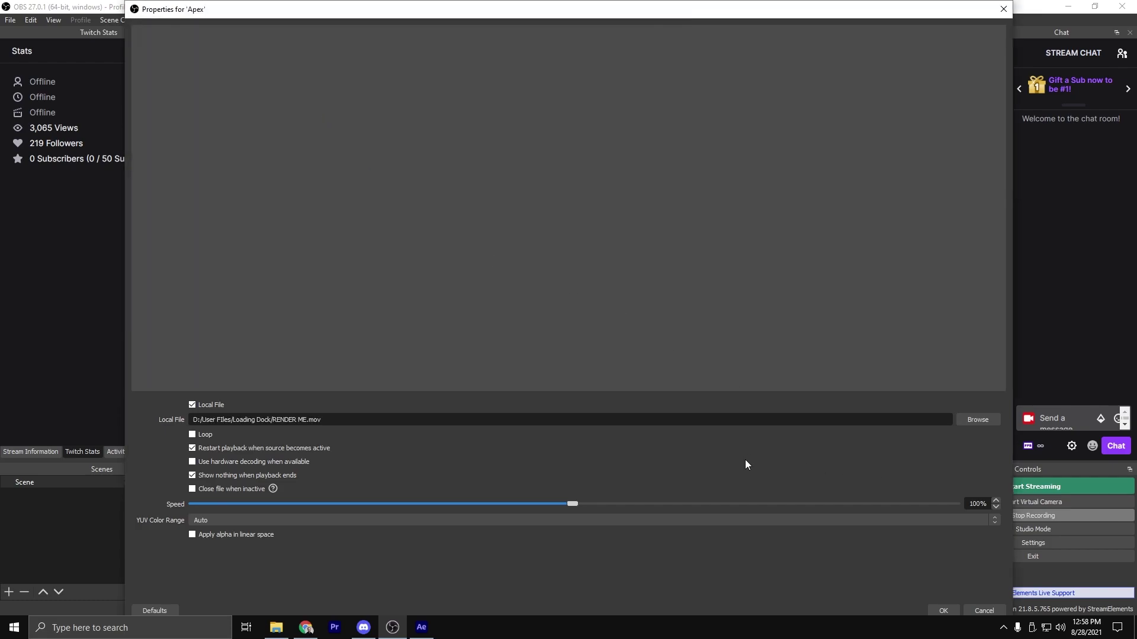
left_click(197, 436)
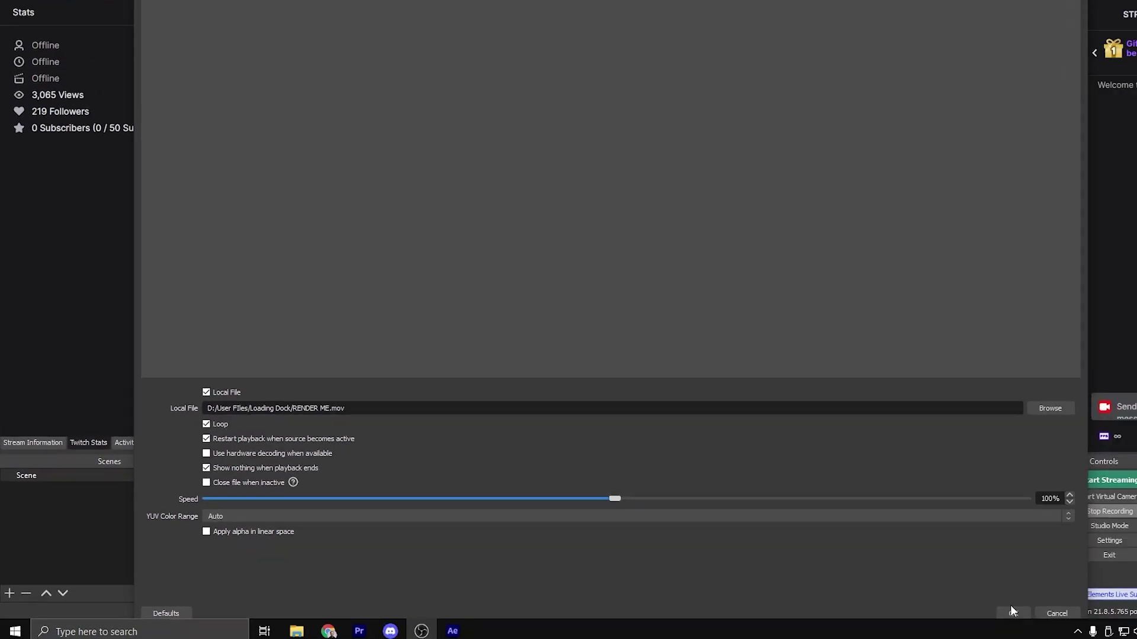
left_click(984, 611)
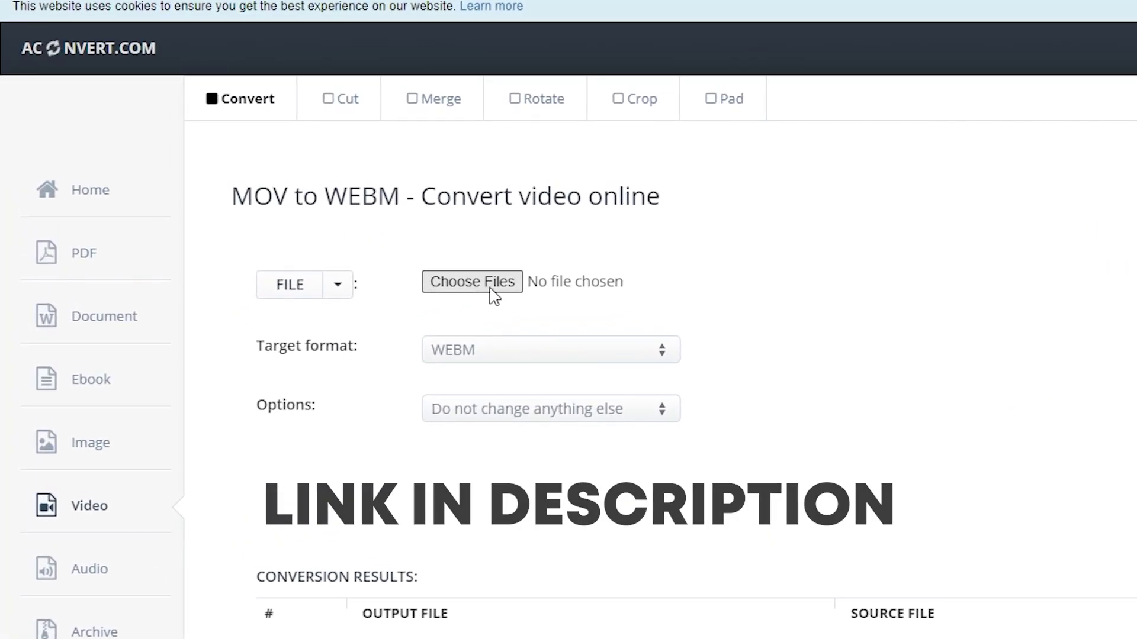
- On the Aconvert MOV to WEBM page in Chrome, convert RENDER ME.mov to WEBM and open the output's file information page
left_click(490, 287)
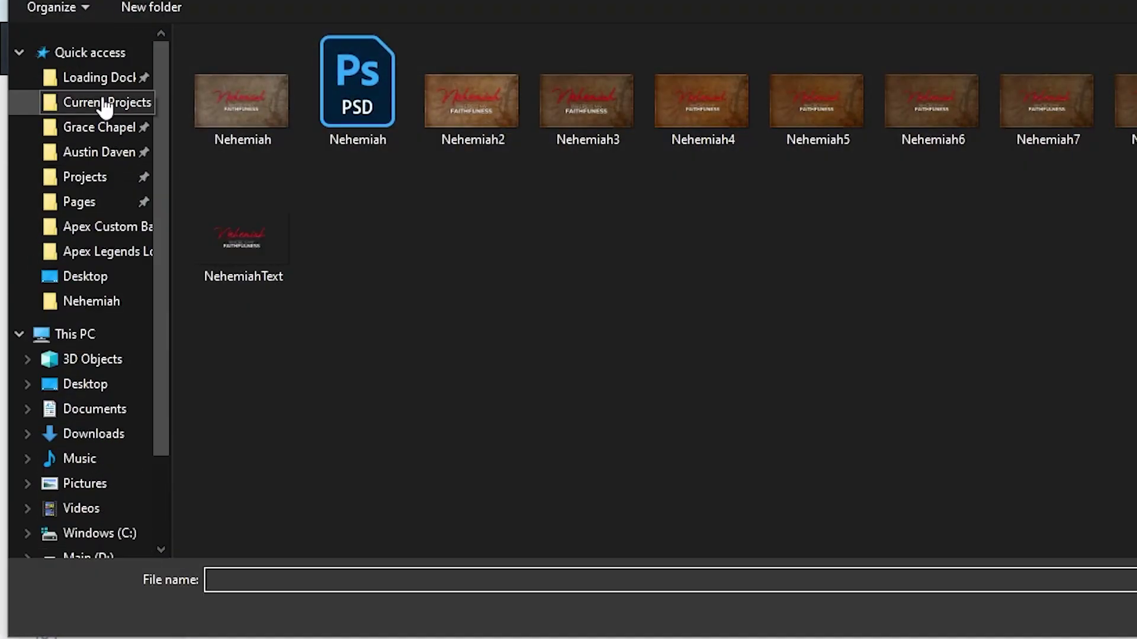
left_click(77, 77)
double_click(366, 100)
left_click(758, 335)
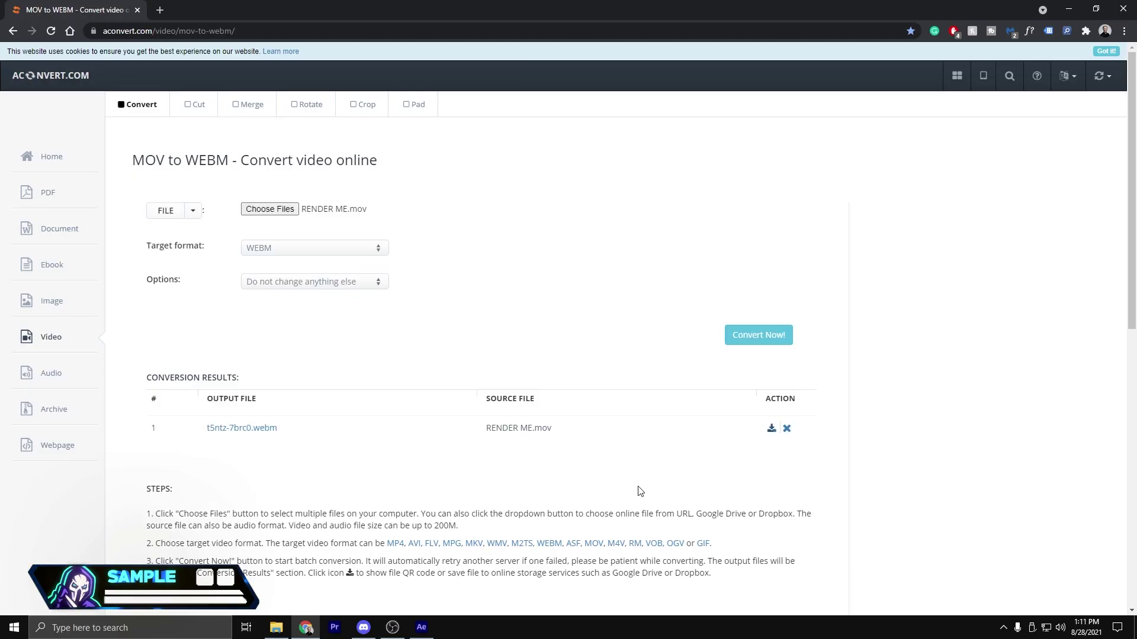
left_click(771, 428)
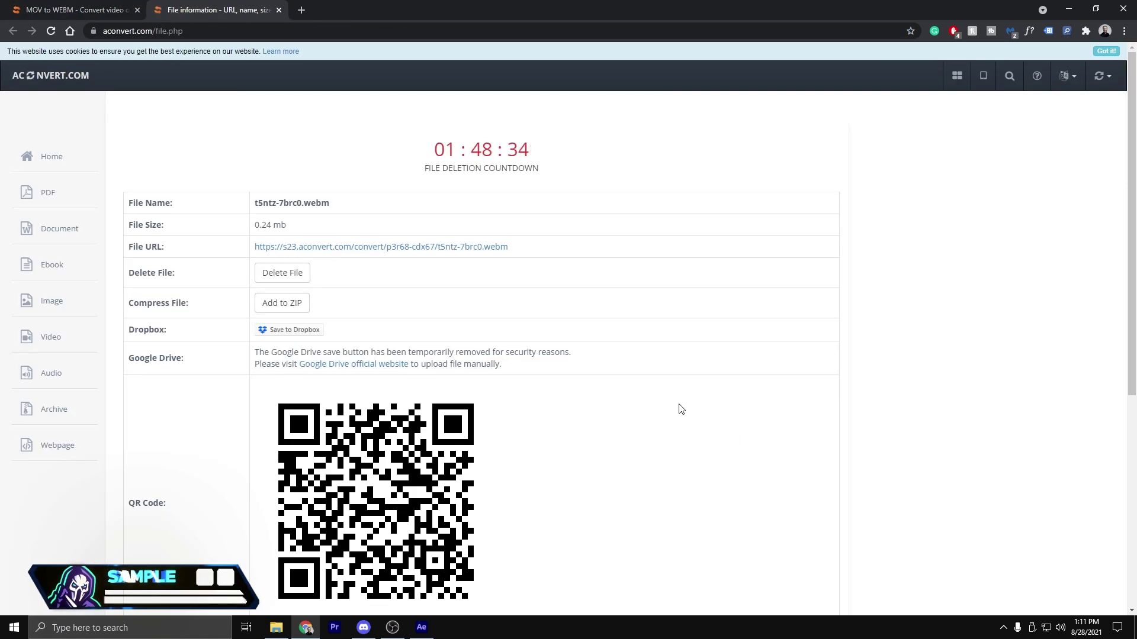
- Open the converted WEBM video from its file URL and download it
left_click(444, 247)
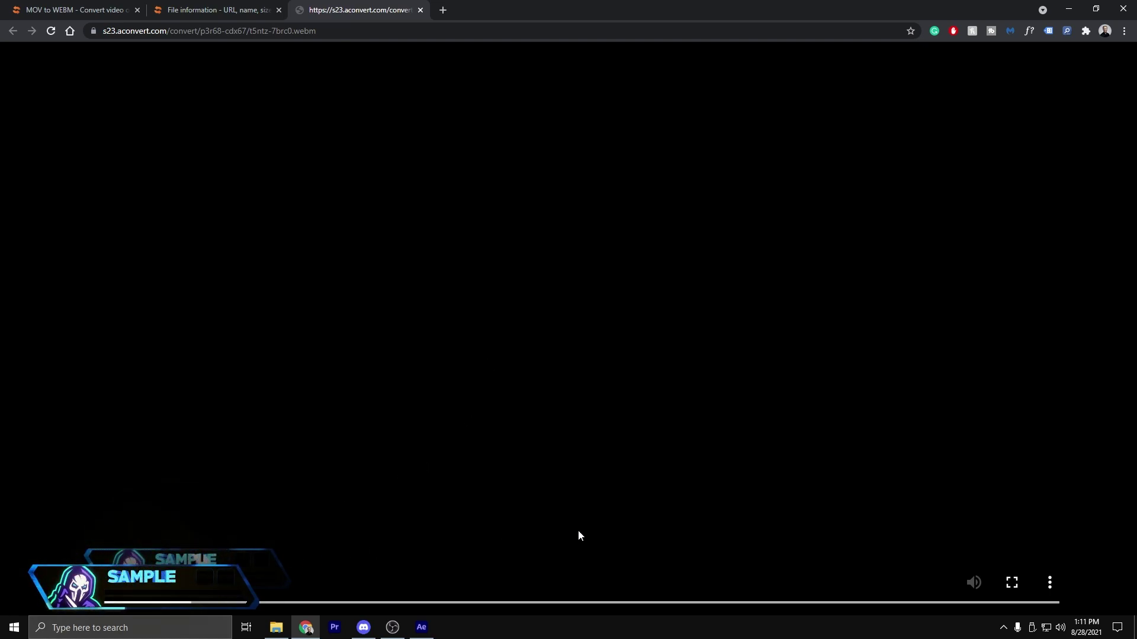
left_click(1058, 585)
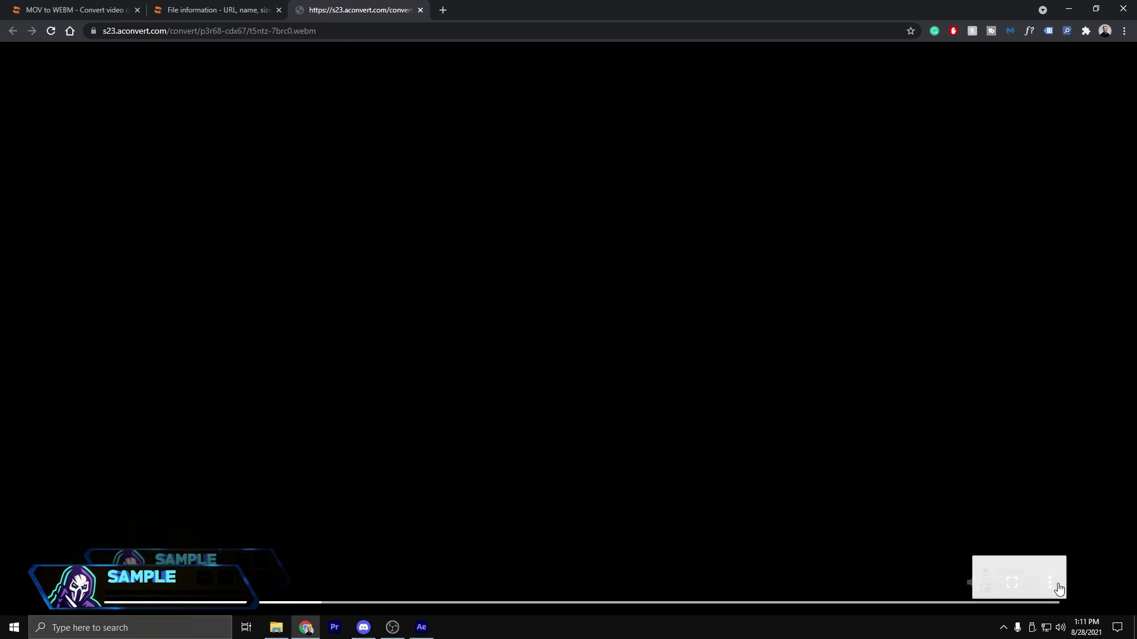
left_click(1020, 567)
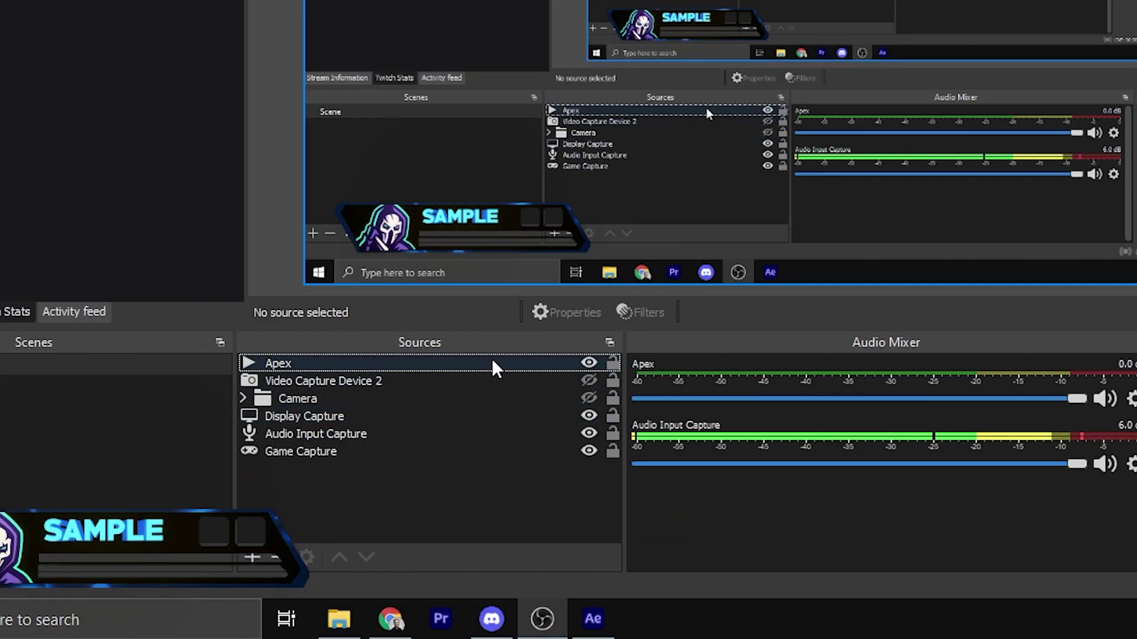
- In OBS, replace the Apex source's local file with the converted t5ntz-7brc0 video and accept the source properties
right_click(364, 481)
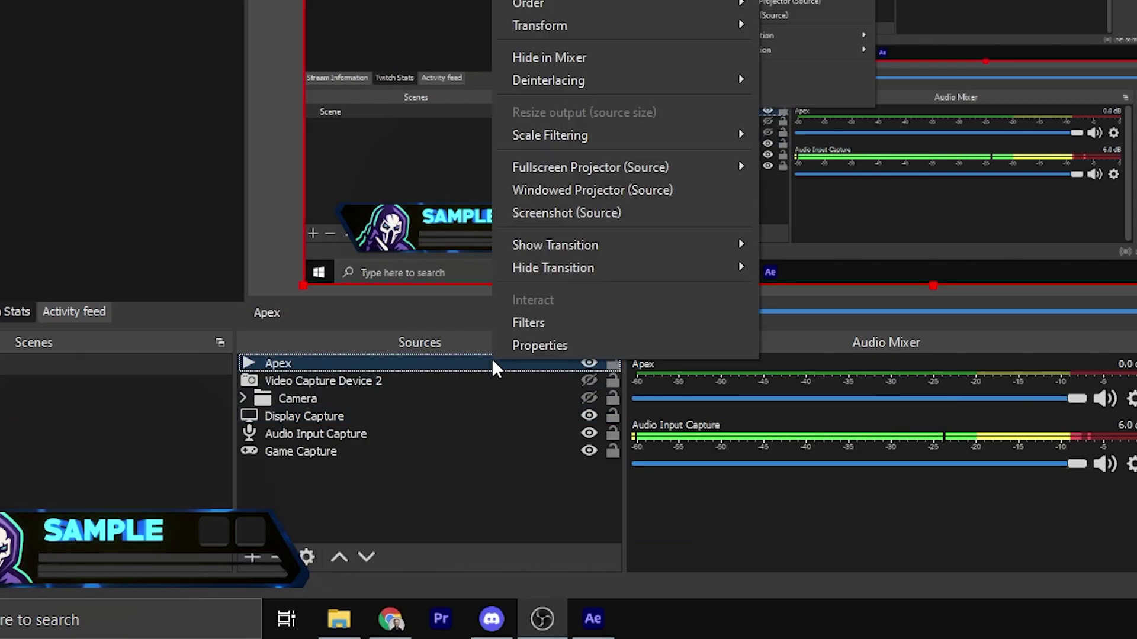
left_click(546, 346)
left_click(1105, 450)
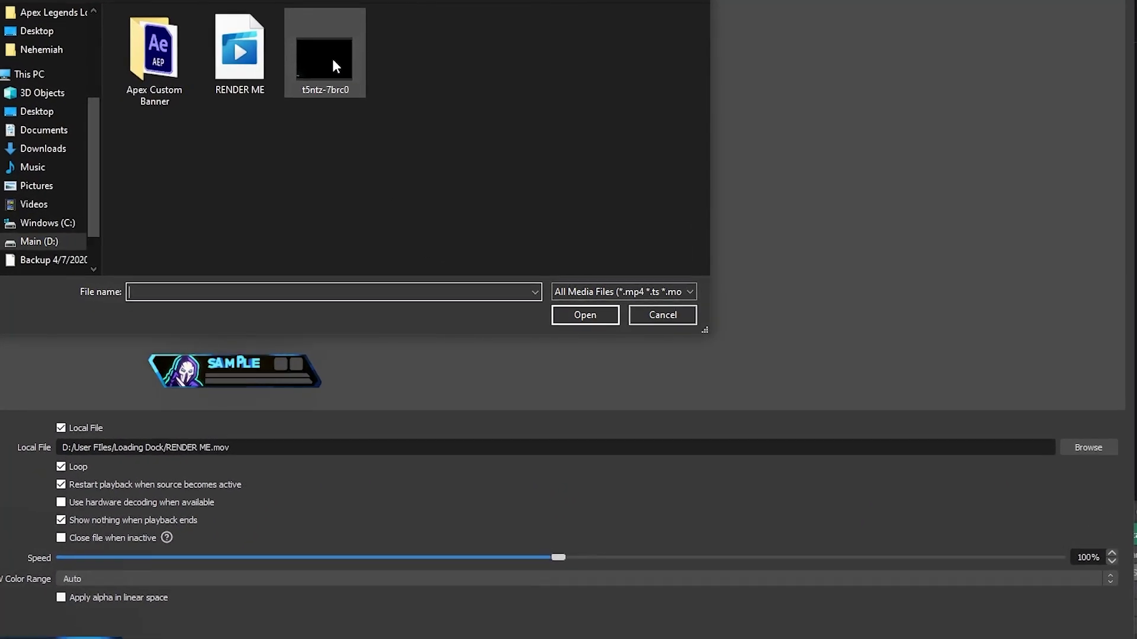
double_click(332, 60)
left_click(954, 612)
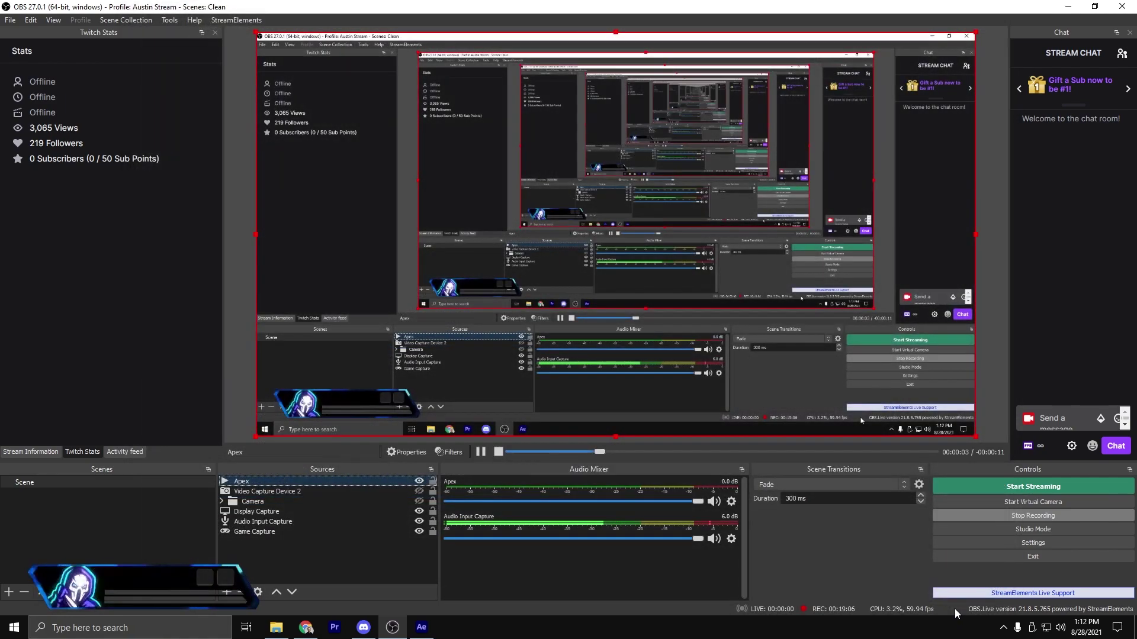
left_click(332, 557)
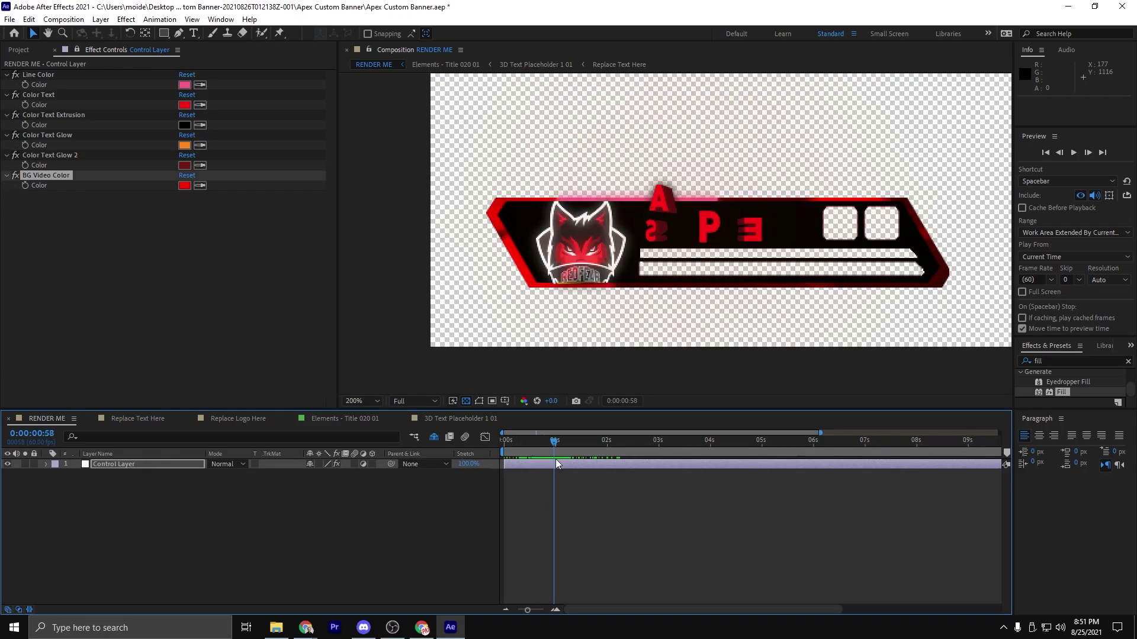
- In After Effects, scrub through the first second of the RENDER ME composition to preview the banner animation
left_click_drag(556, 460, 567, 512)
left_click_drag(578, 518, 530, 517)
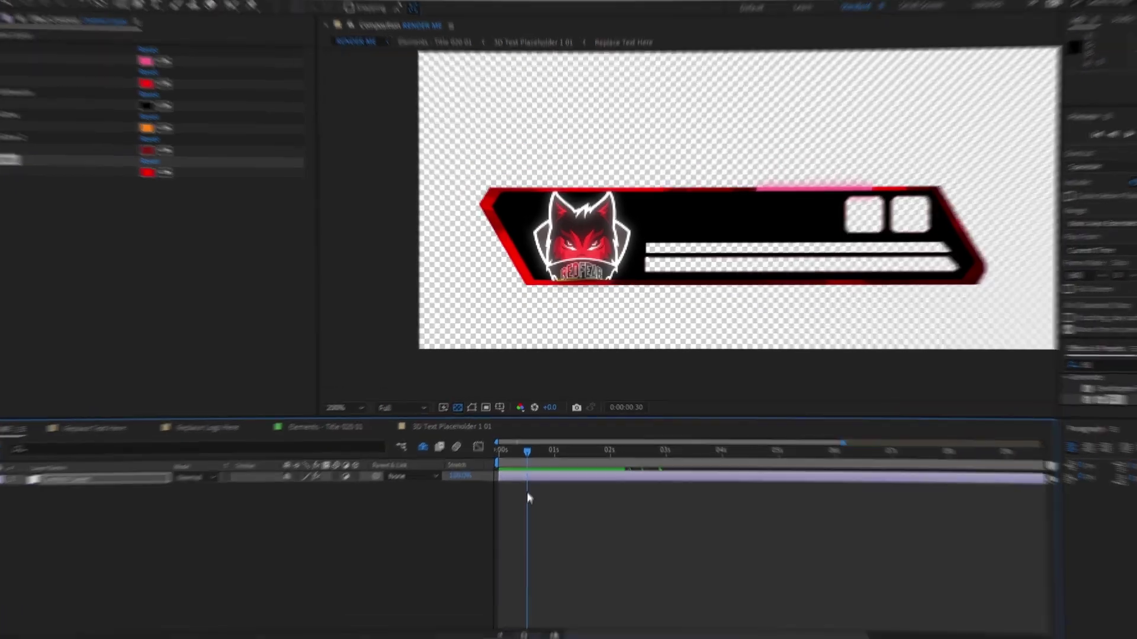